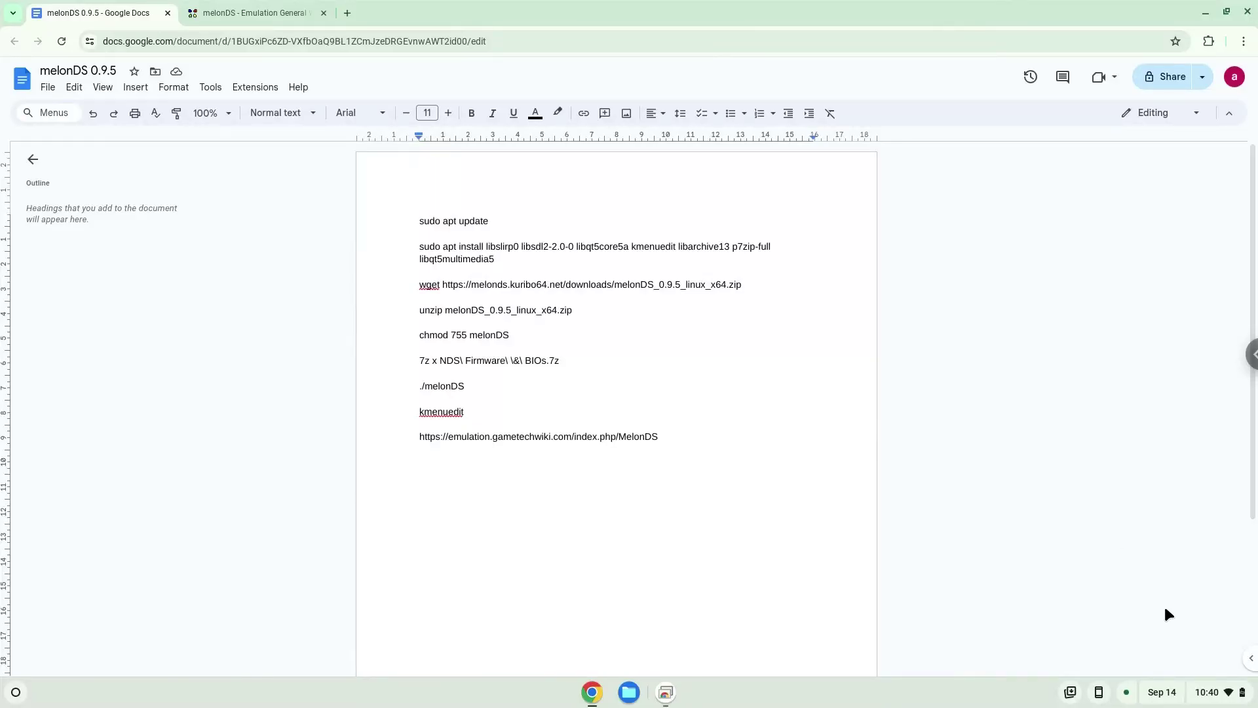
Step: Install the Linux development environment from the About ChromeOS settings page, then close the new terminal
left_click(1223, 693)
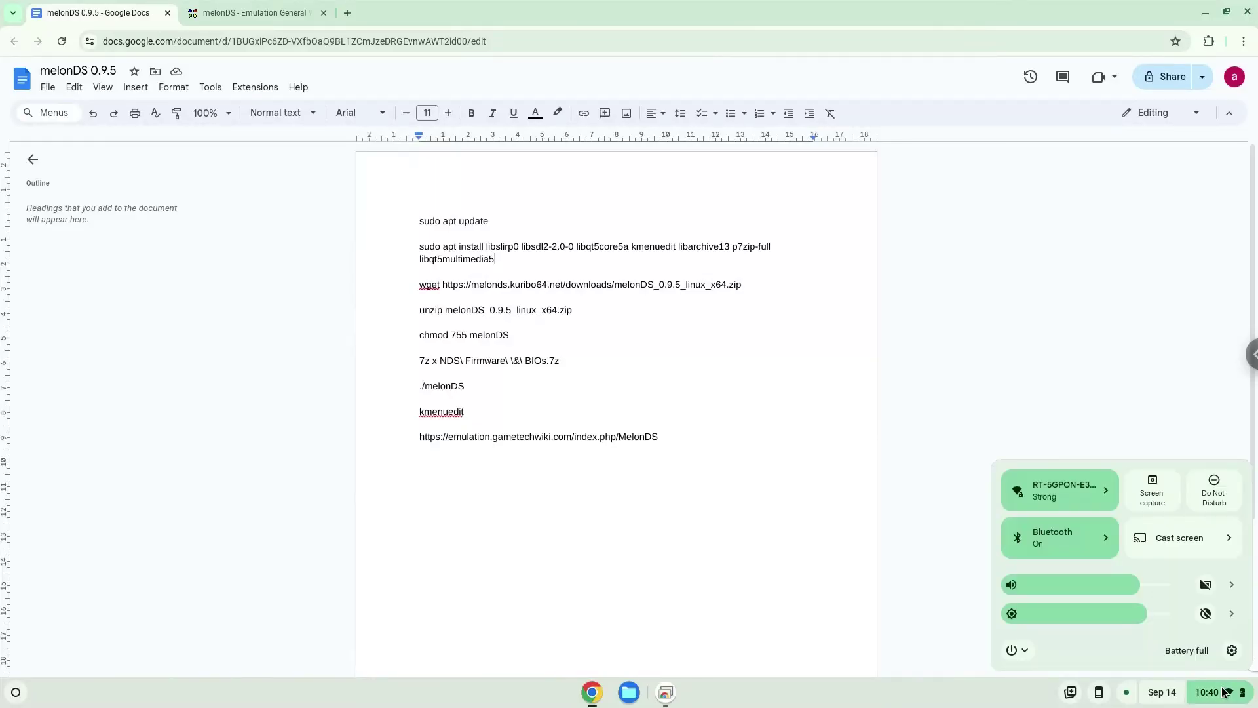
left_click(1230, 650)
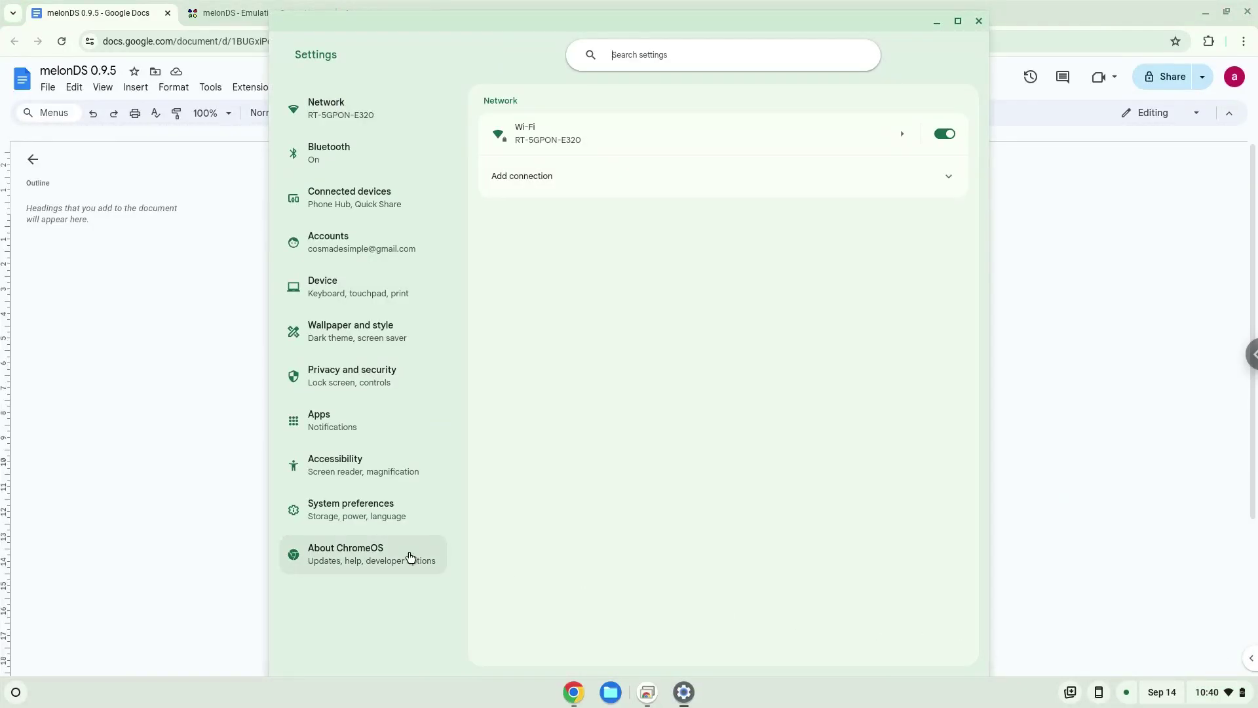
left_click(410, 557)
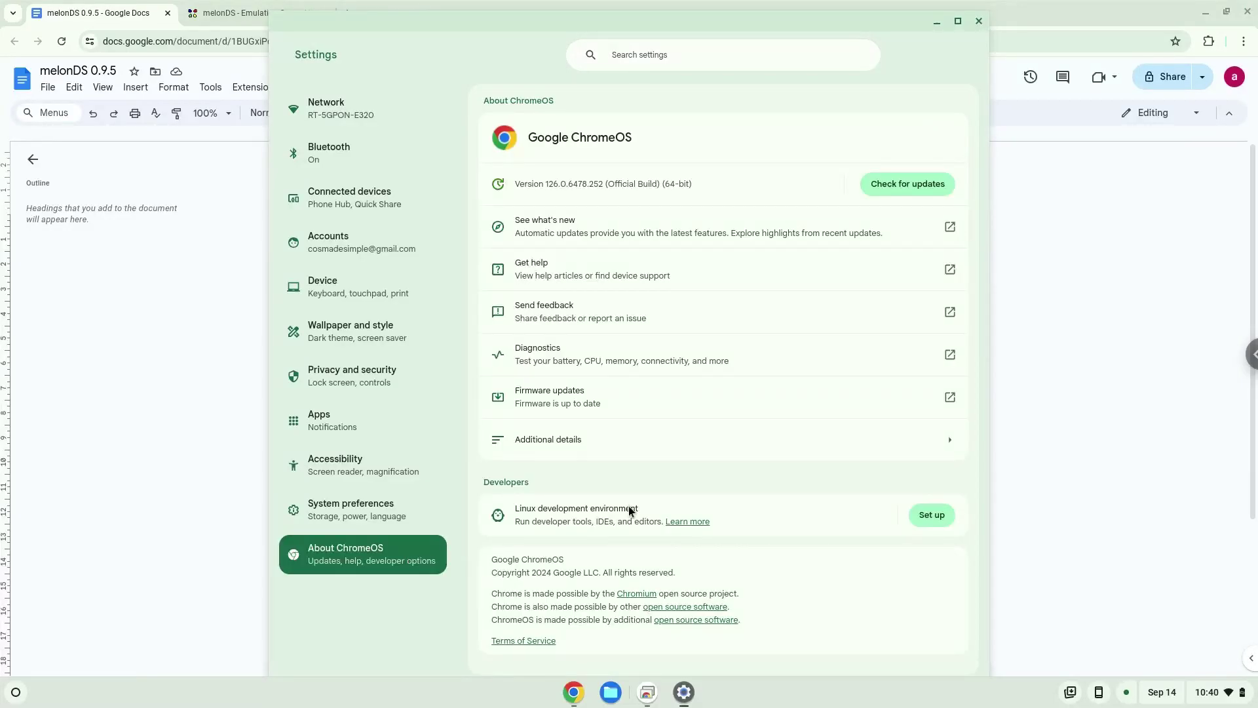
left_click(933, 514)
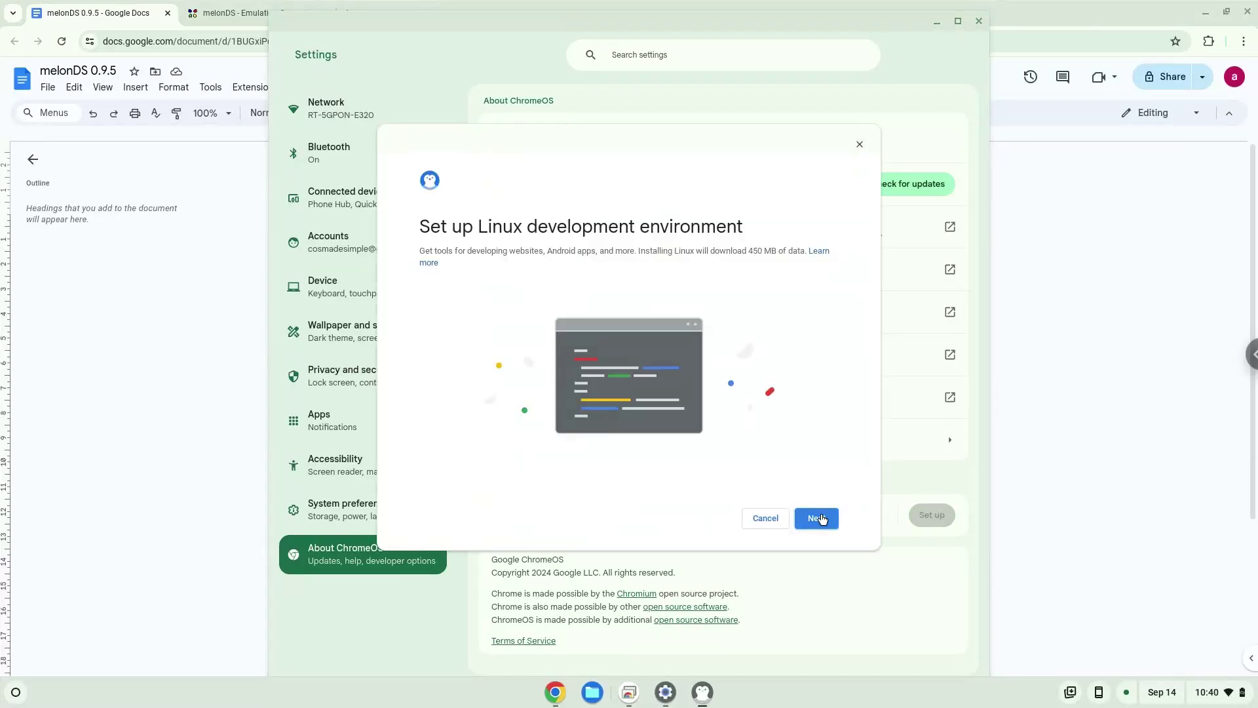
left_click(819, 517)
left_click(819, 518)
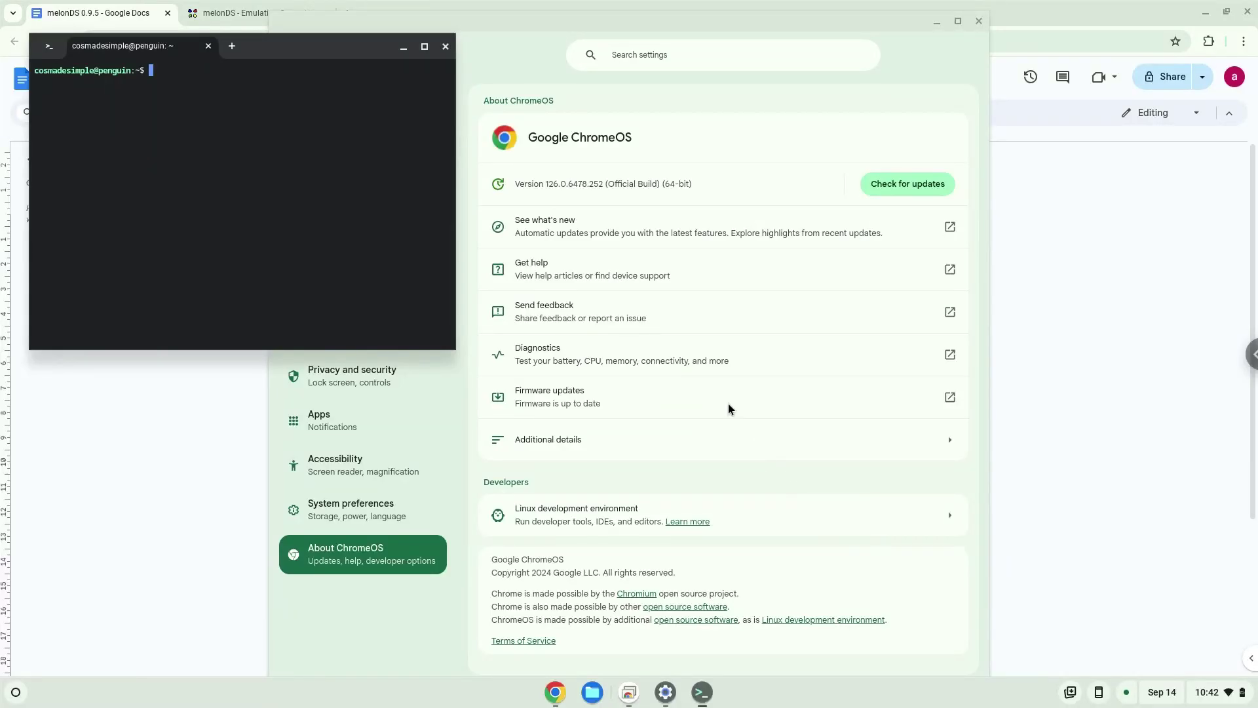
left_click(445, 47)
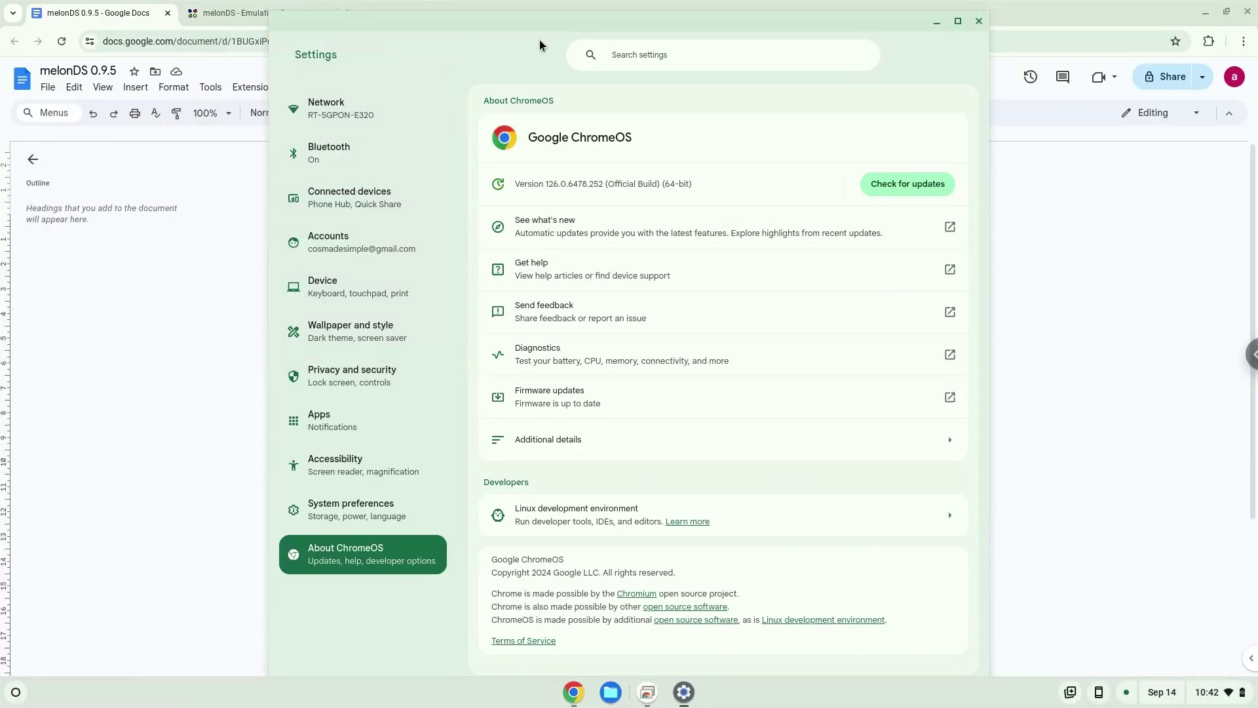
Step: Close Settings and go back to the Getting started instructions on the melonDS wiki
left_click(978, 22)
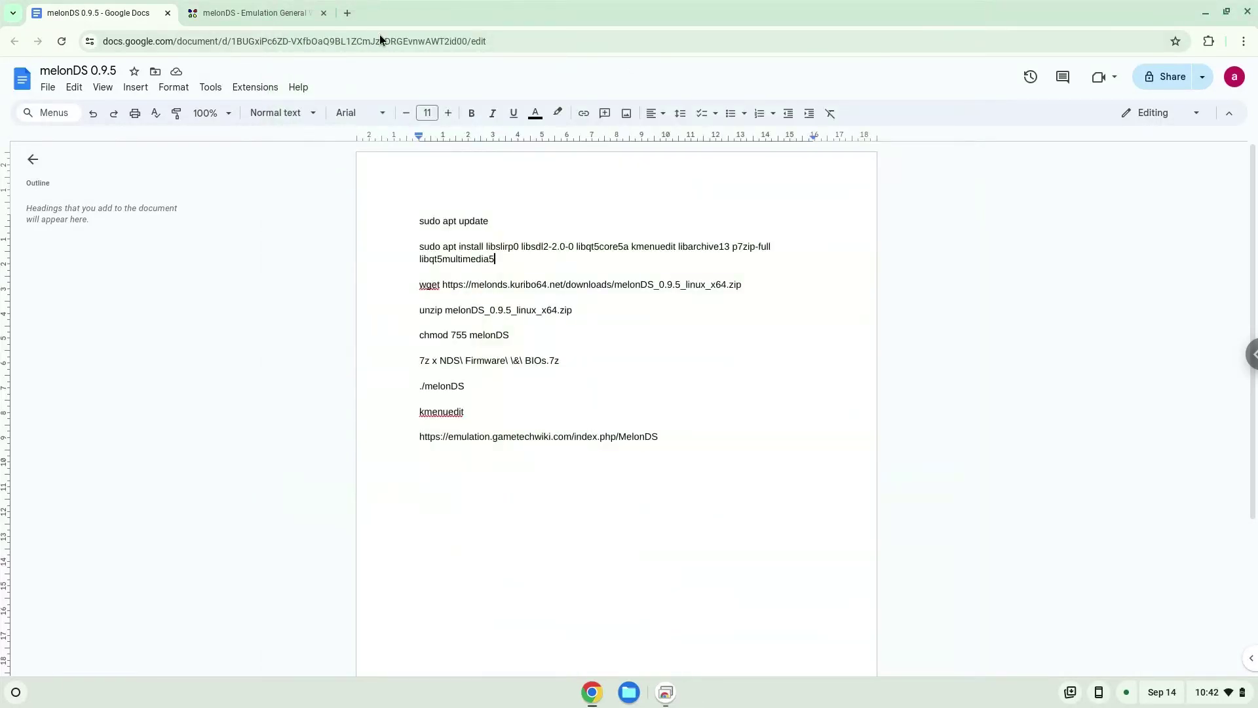
left_click(270, 11)
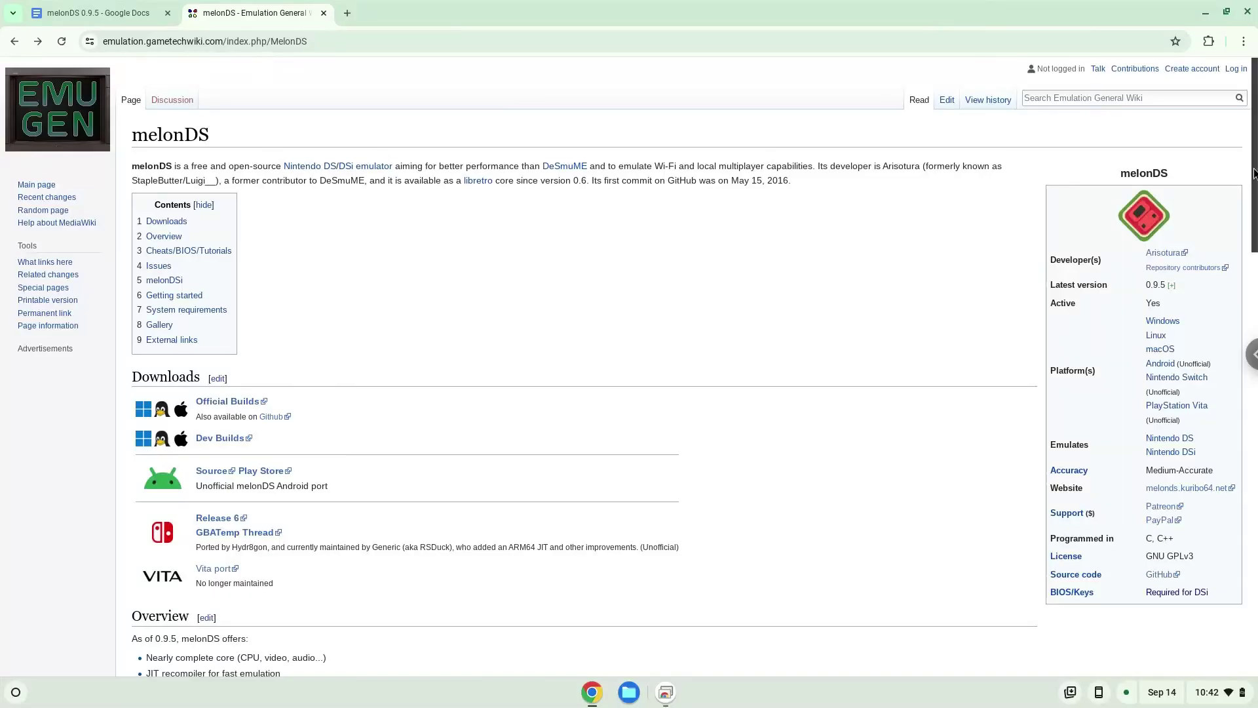
scroll(1244, 406, "down", 10)
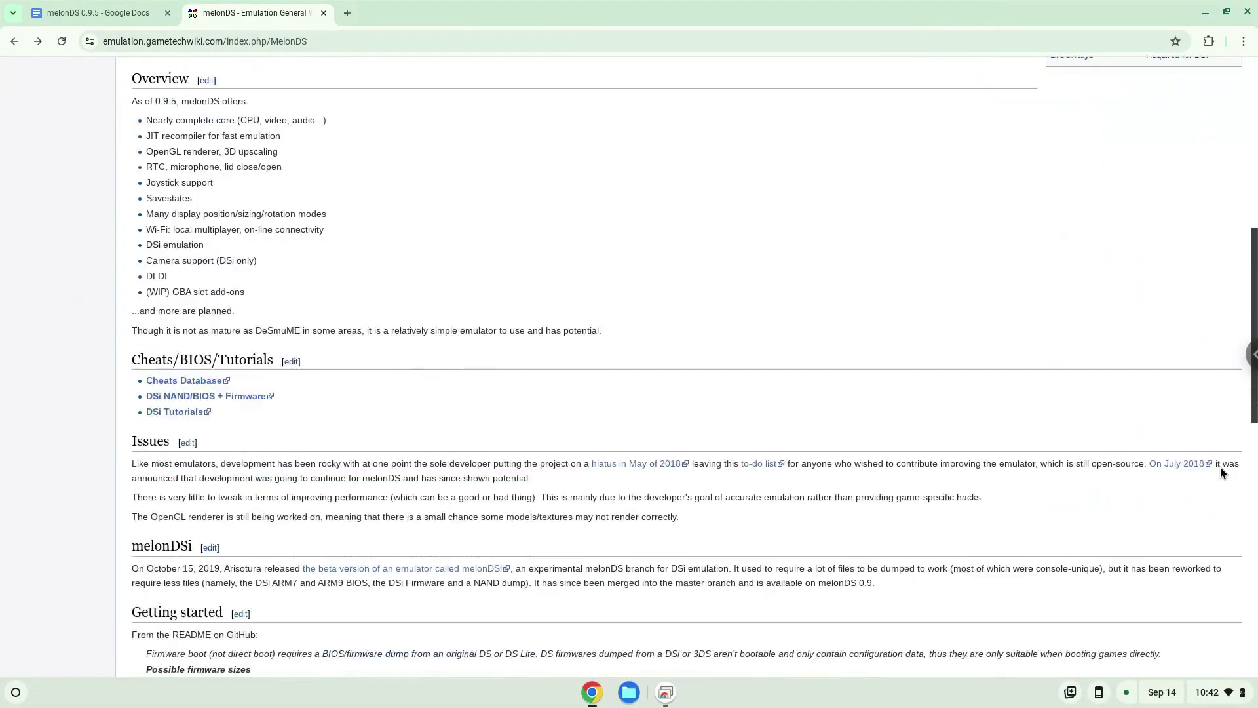
left_click_drag(1215, 514, 1158, 588)
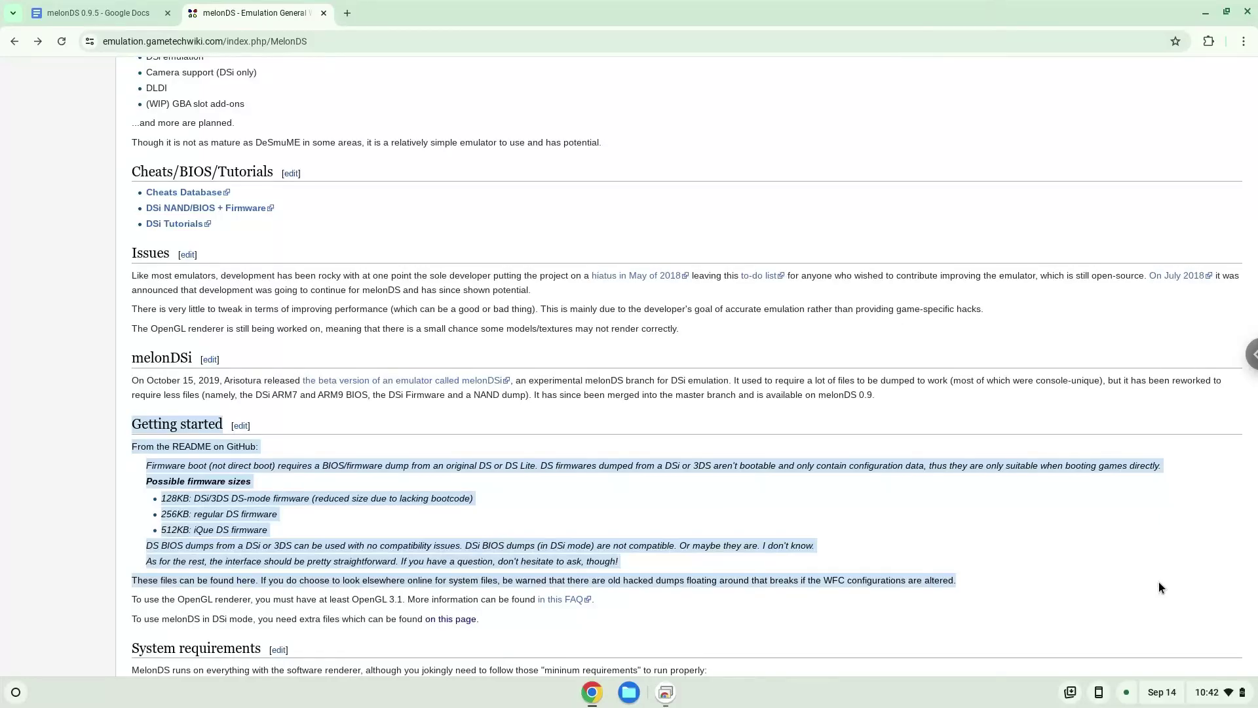
Step: Download NDS Firmware & BIOs.7z (280 KB) through the wiki's DS BIOS files and firmware MEGA link
left_click(456, 619)
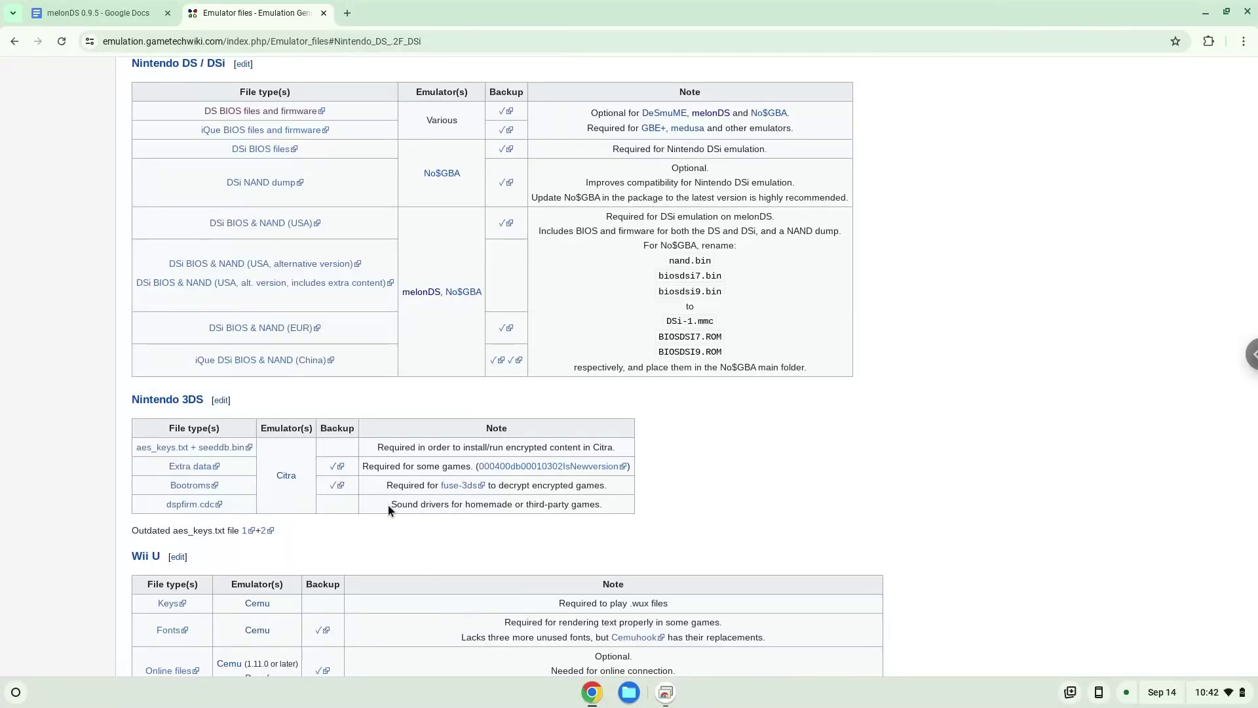
left_click(253, 113)
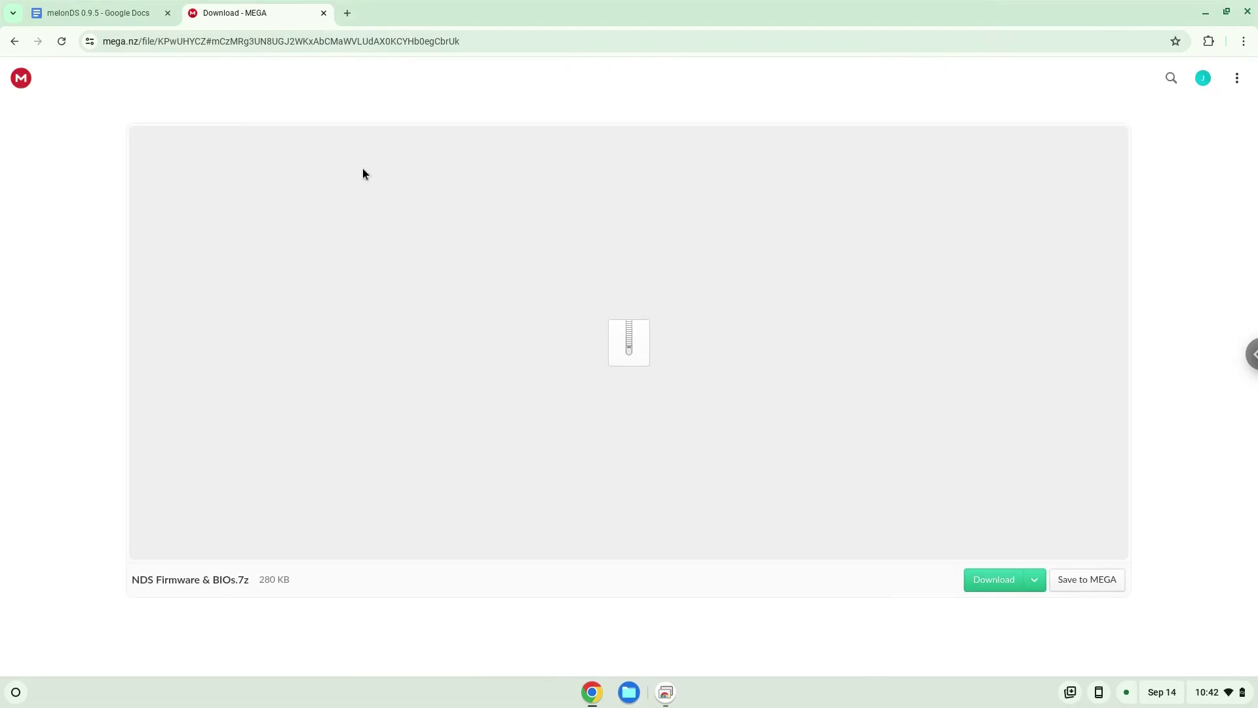
left_click(992, 580)
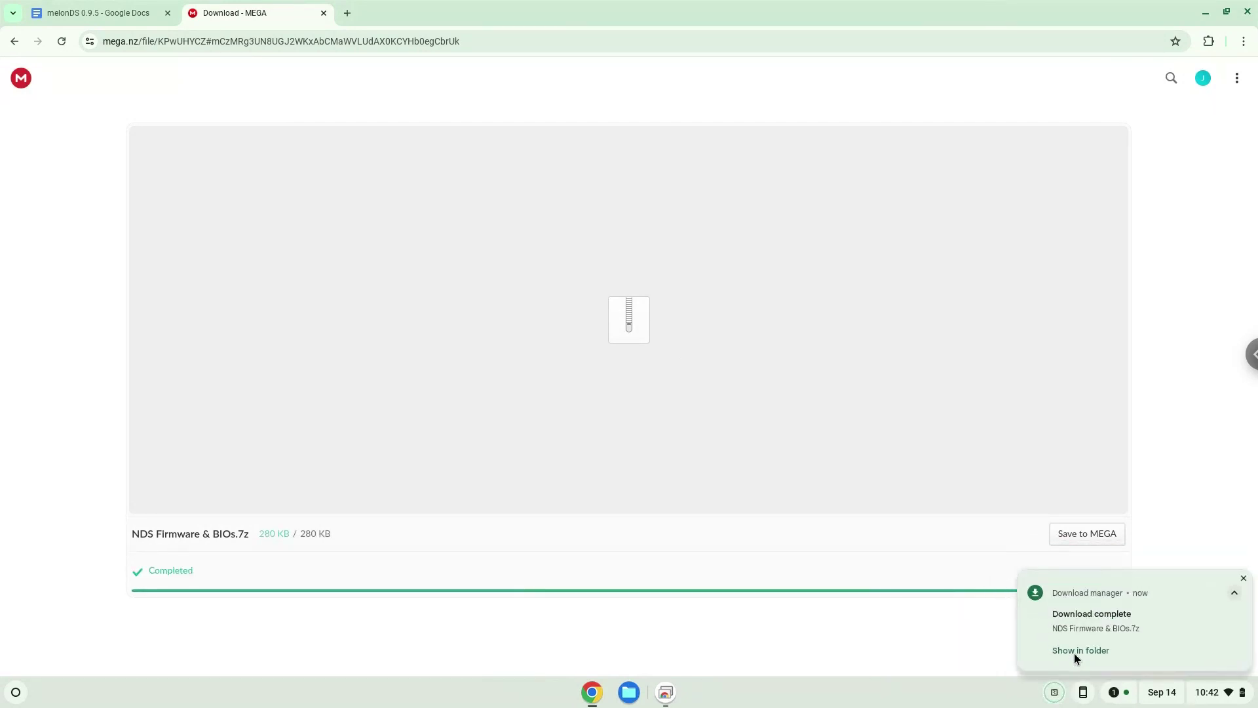
Step: Cut NDS Firmware & BIOs.7z from Downloads and paste it into the Linux files folder
left_click(1079, 650)
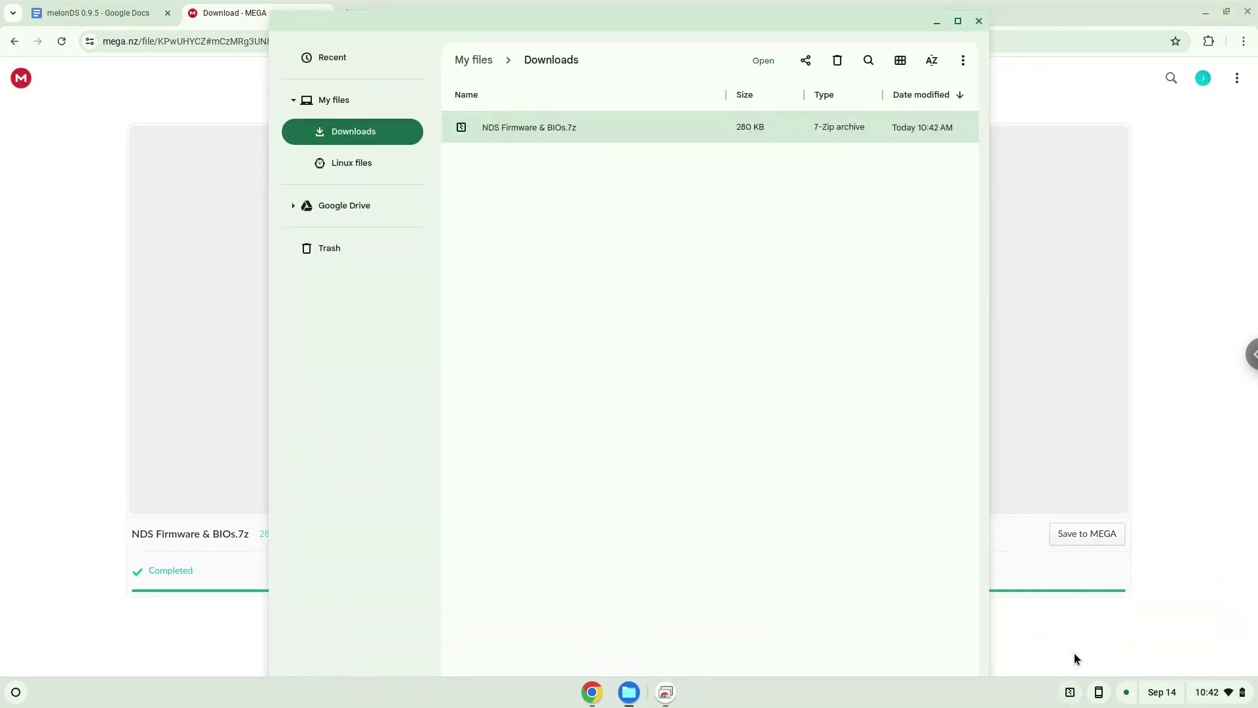
right_click(532, 131)
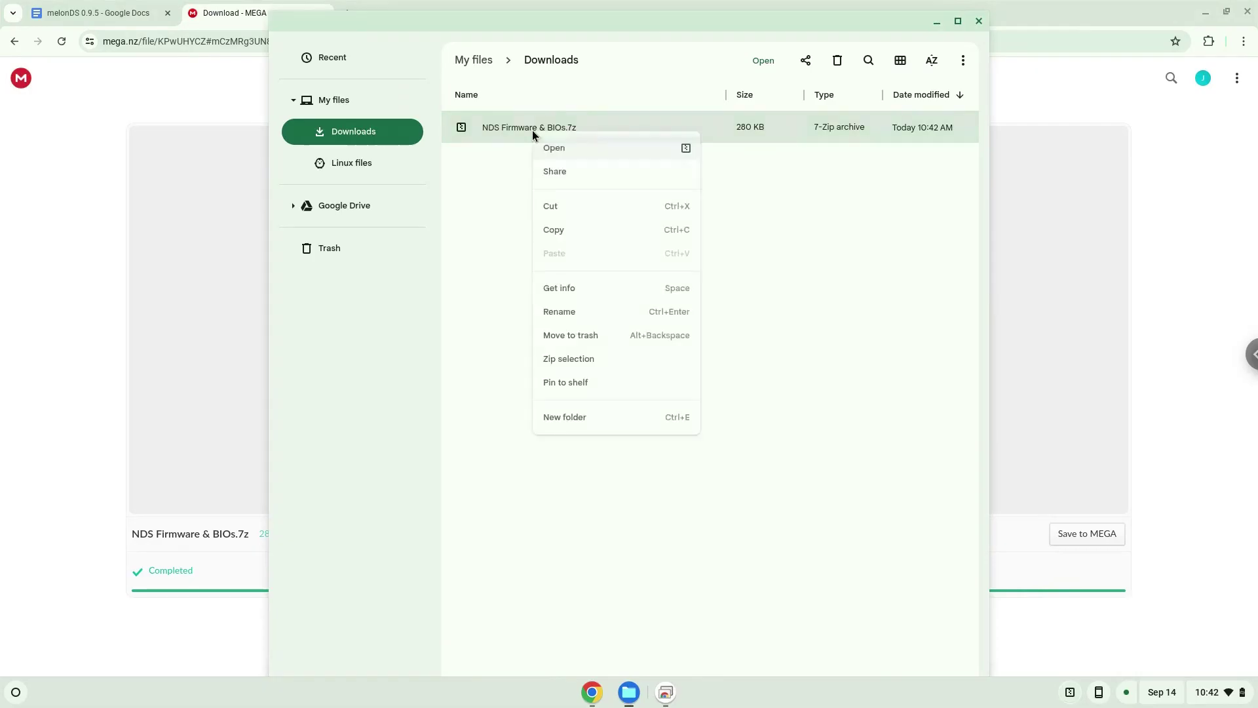
left_click(557, 206)
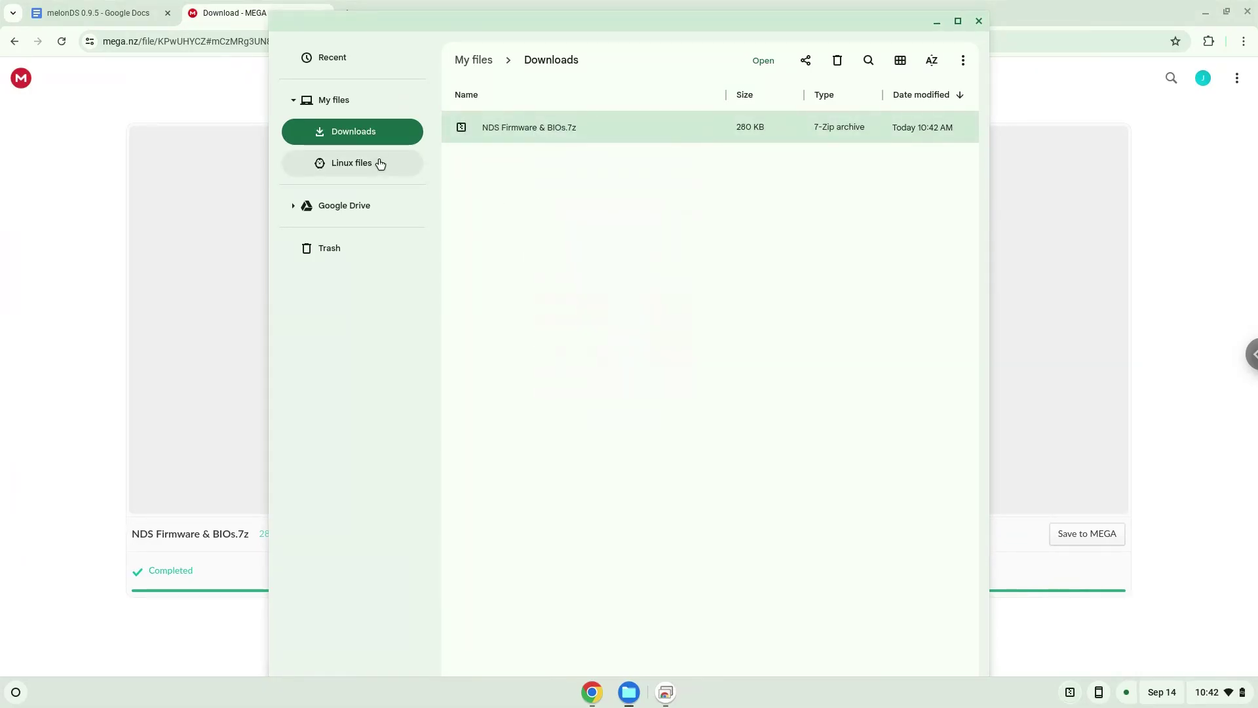
left_click(380, 163)
right_click(542, 195)
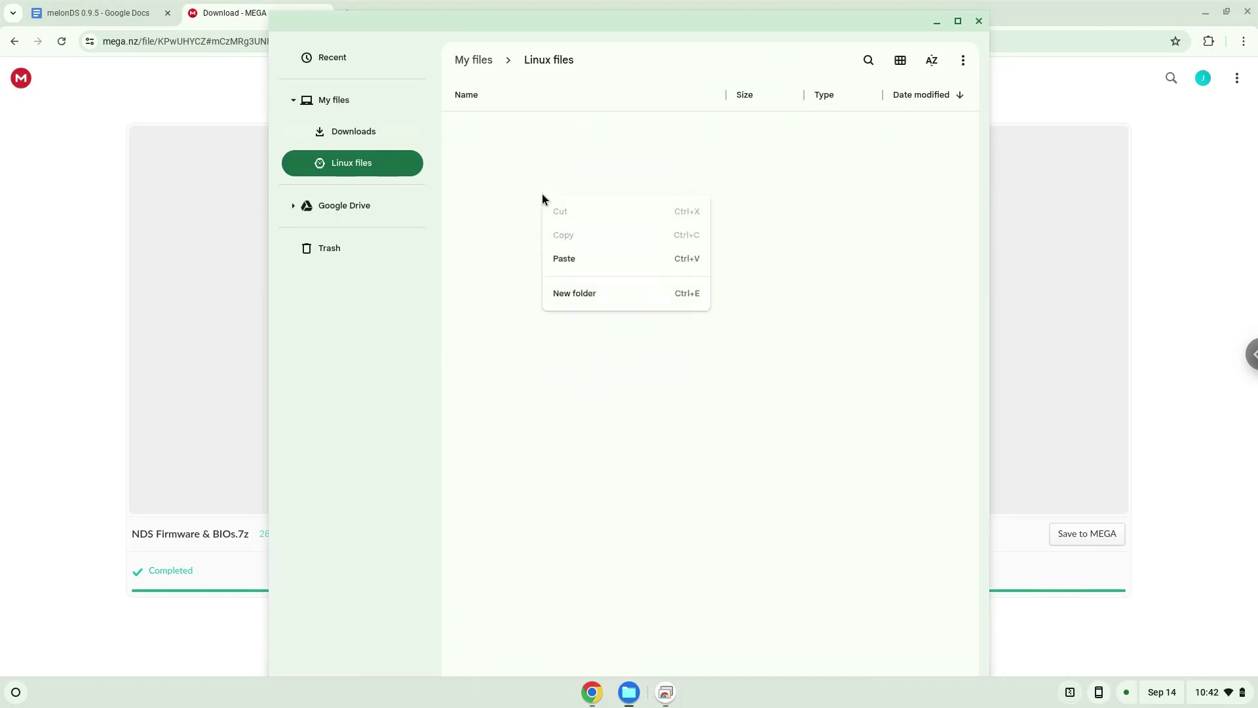
left_click(583, 257)
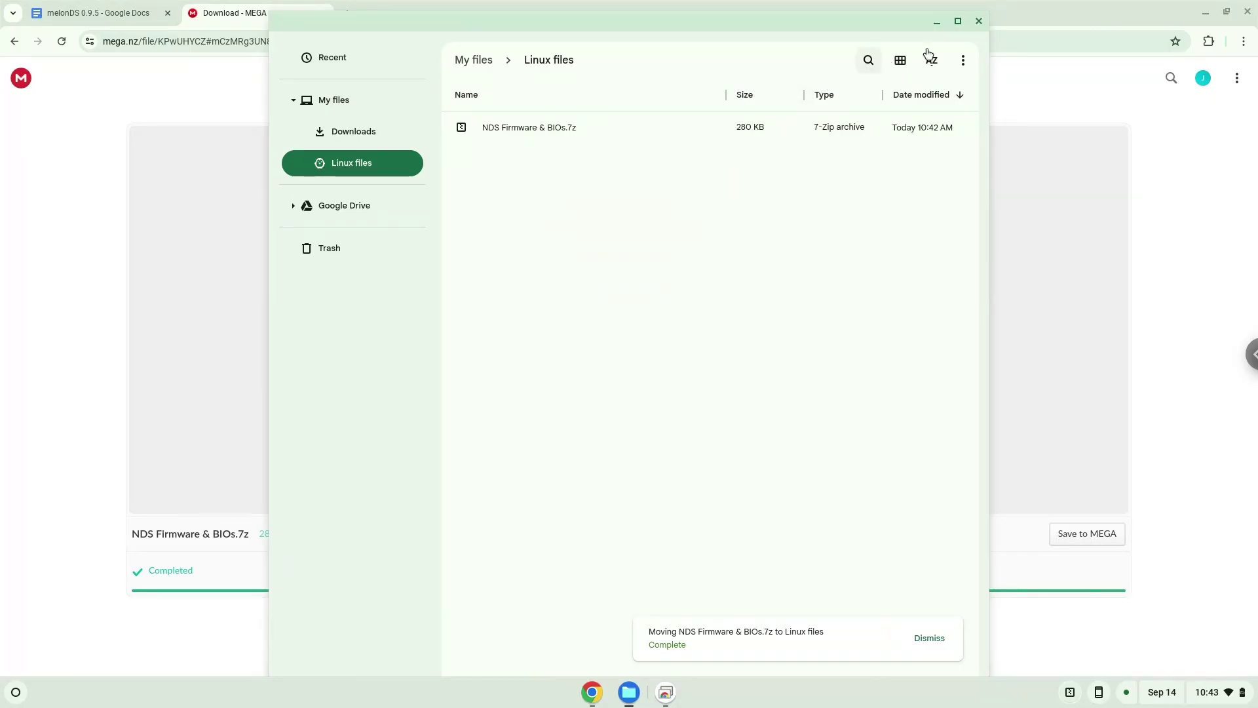
Step: Close Files, copy 'sudo apt update' from the melonDS doc, and launch the Linux Terminal
left_click(976, 22)
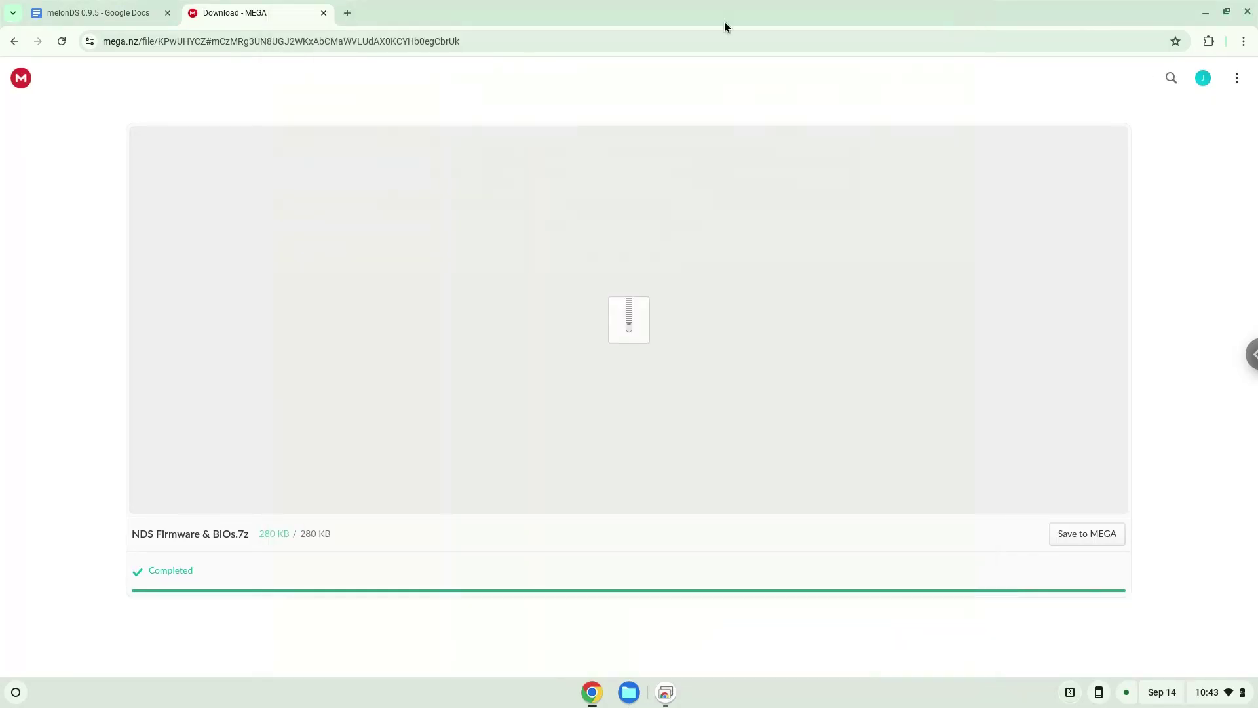
left_click(125, 12)
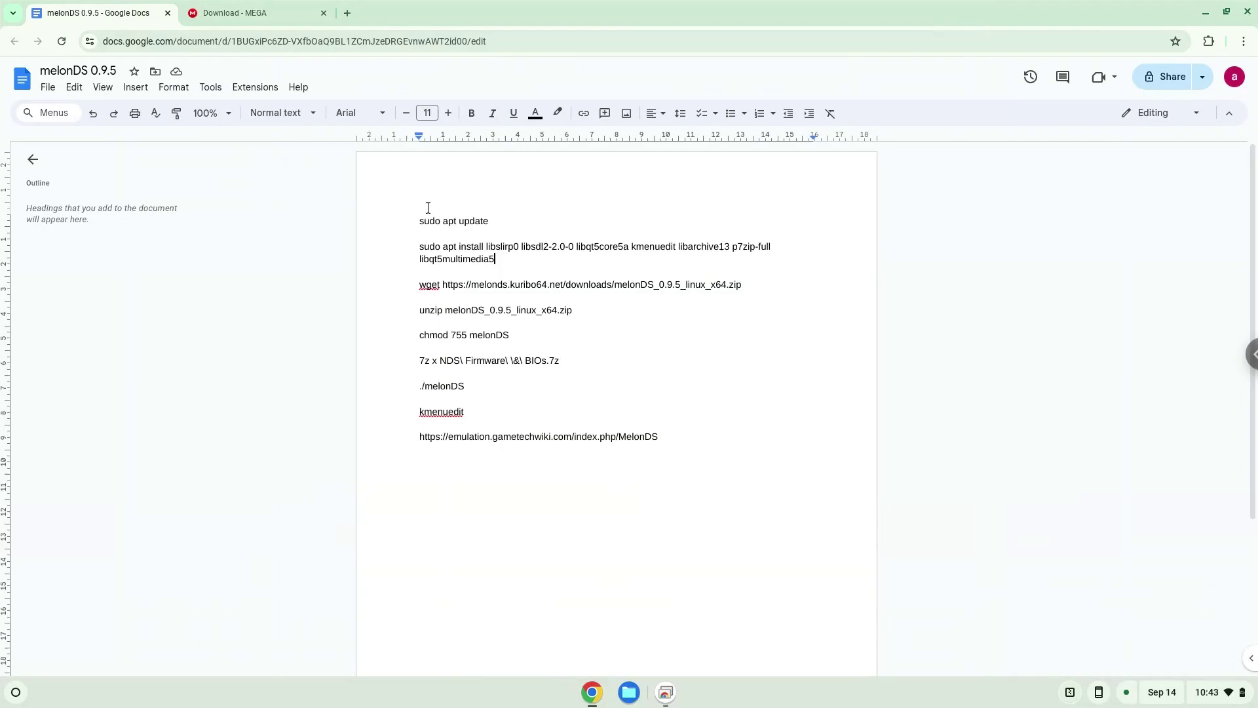
triple_click(443, 220)
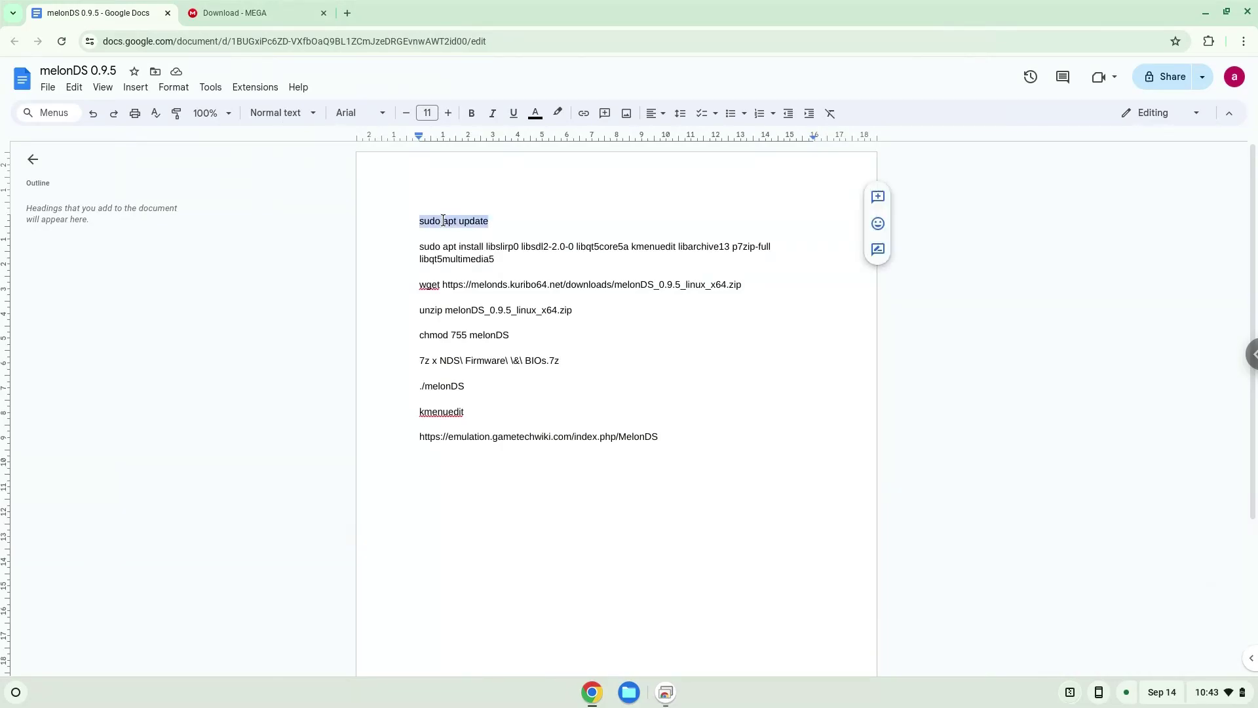
right_click(442, 220)
left_click(476, 257)
left_click(15, 691)
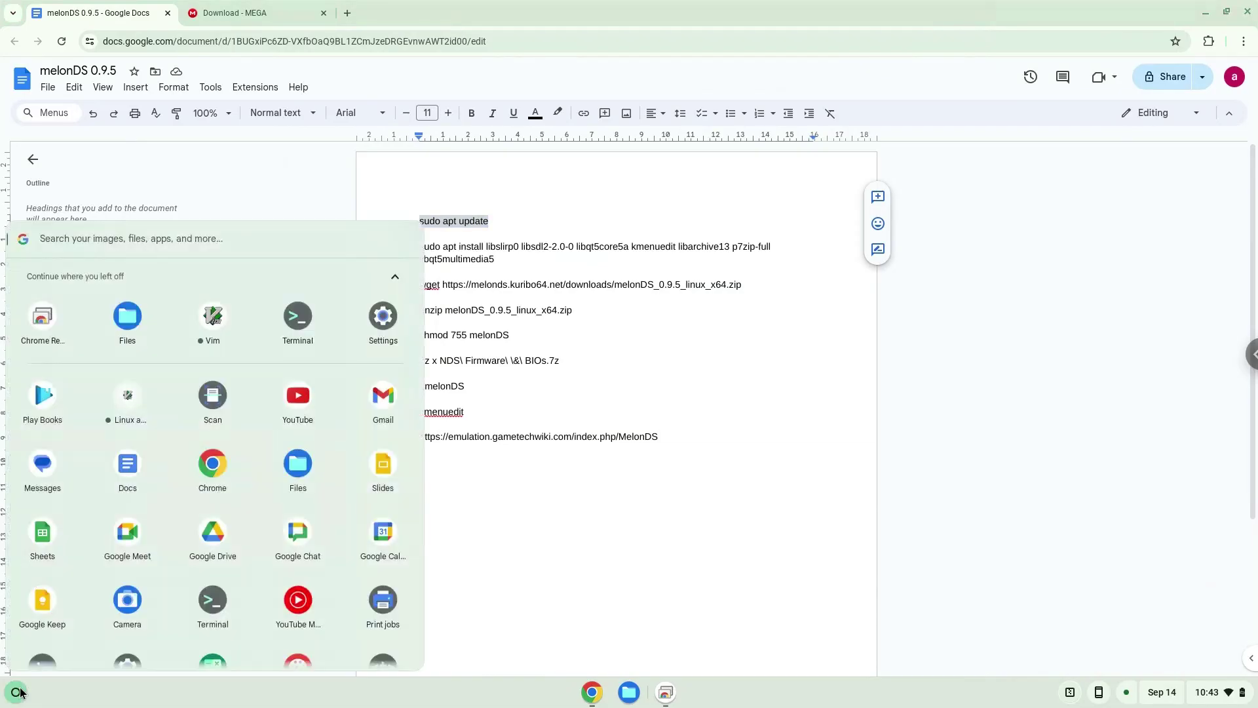
left_click(297, 325)
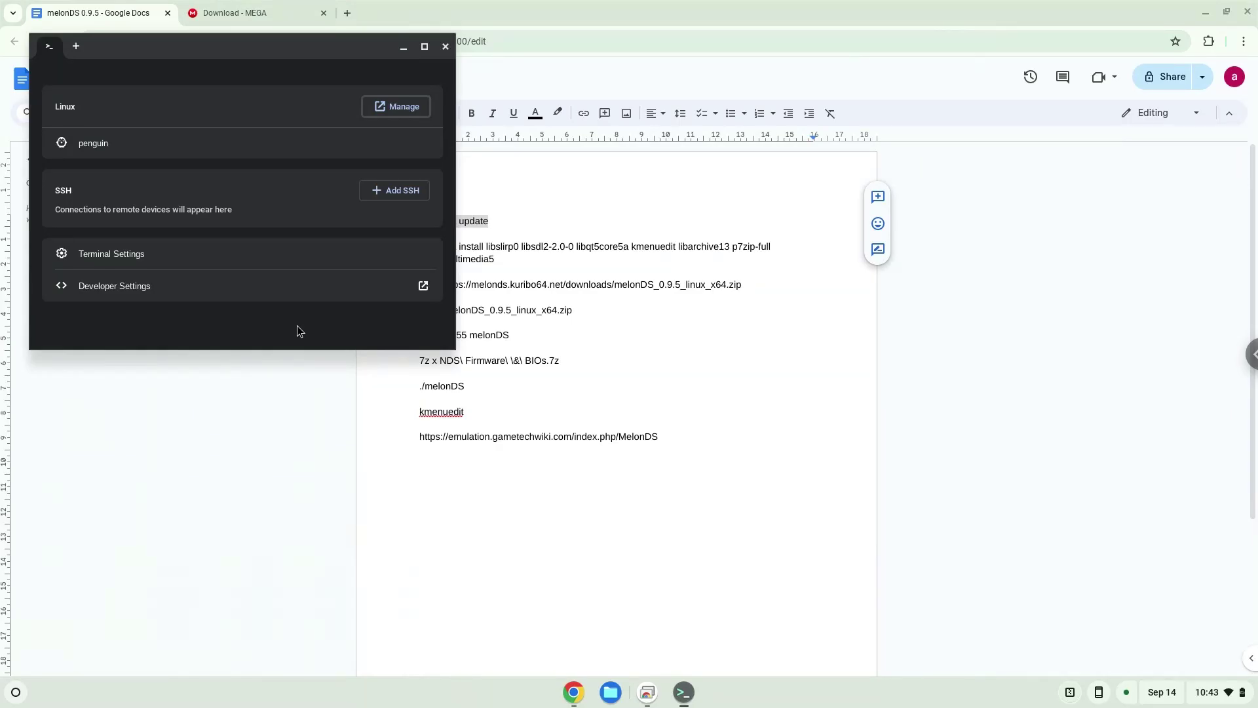
Step: Maximize the Terminal, then paste and run sudo apt update to refresh the package lists
double_click(313, 55)
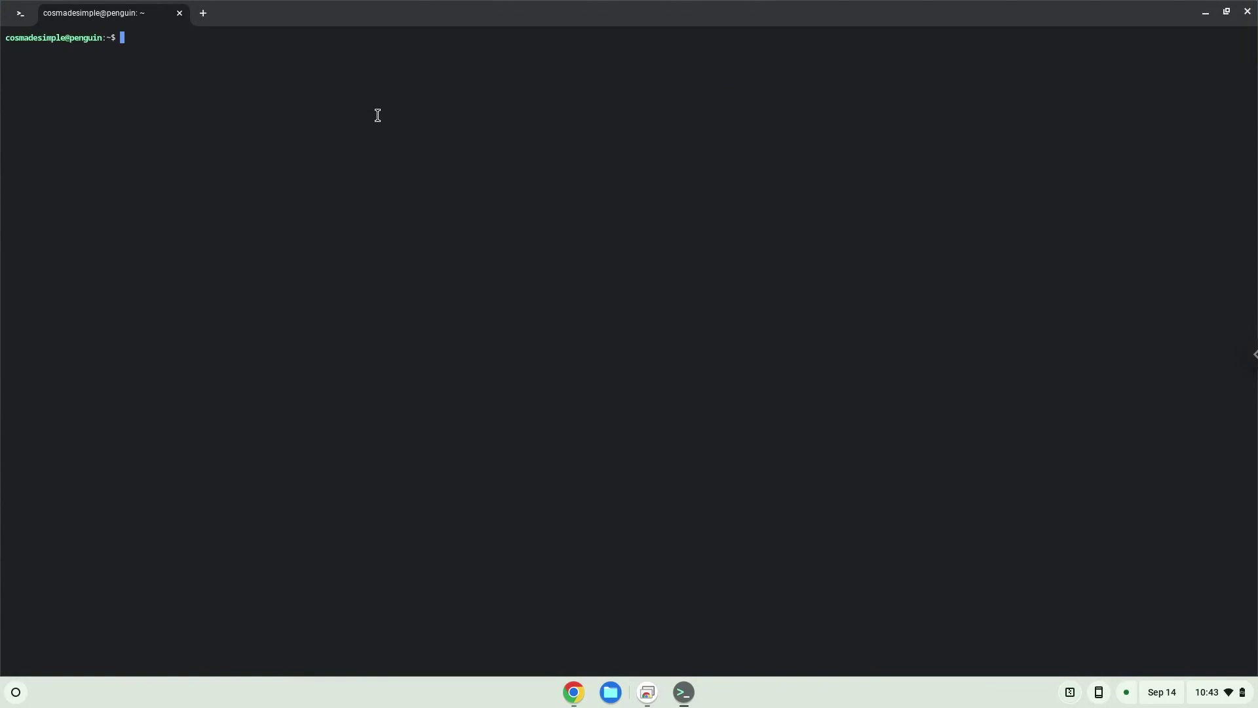
key("ctrl+shift+v")
key("Return")
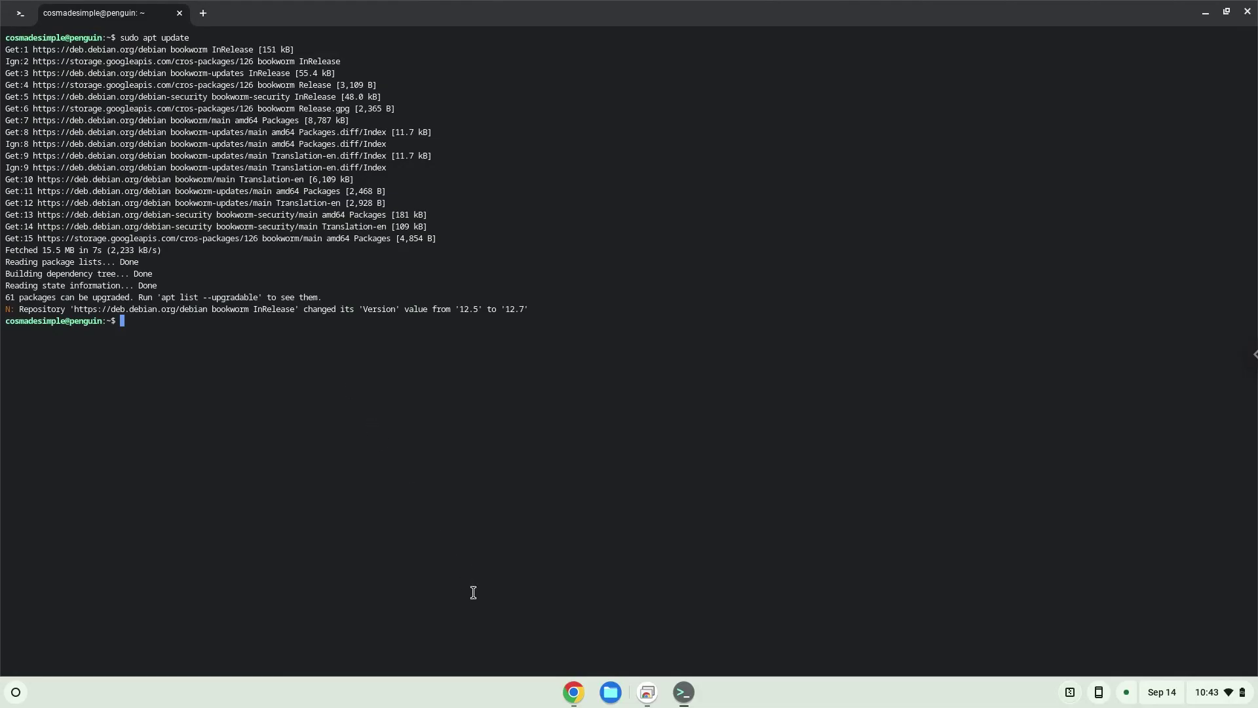
Step: Copy the sudo apt install line for melonDS's libraries and p7zip-full, run it, and confirm
left_click(574, 689)
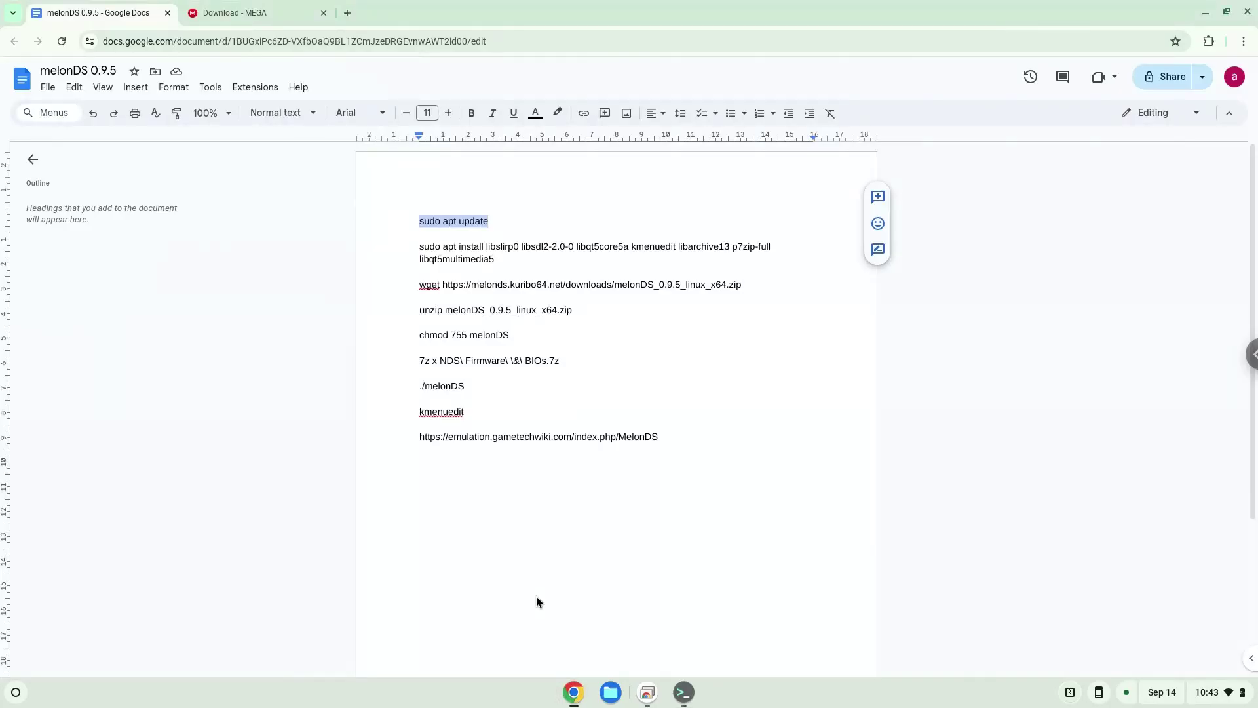
triple_click(505, 248)
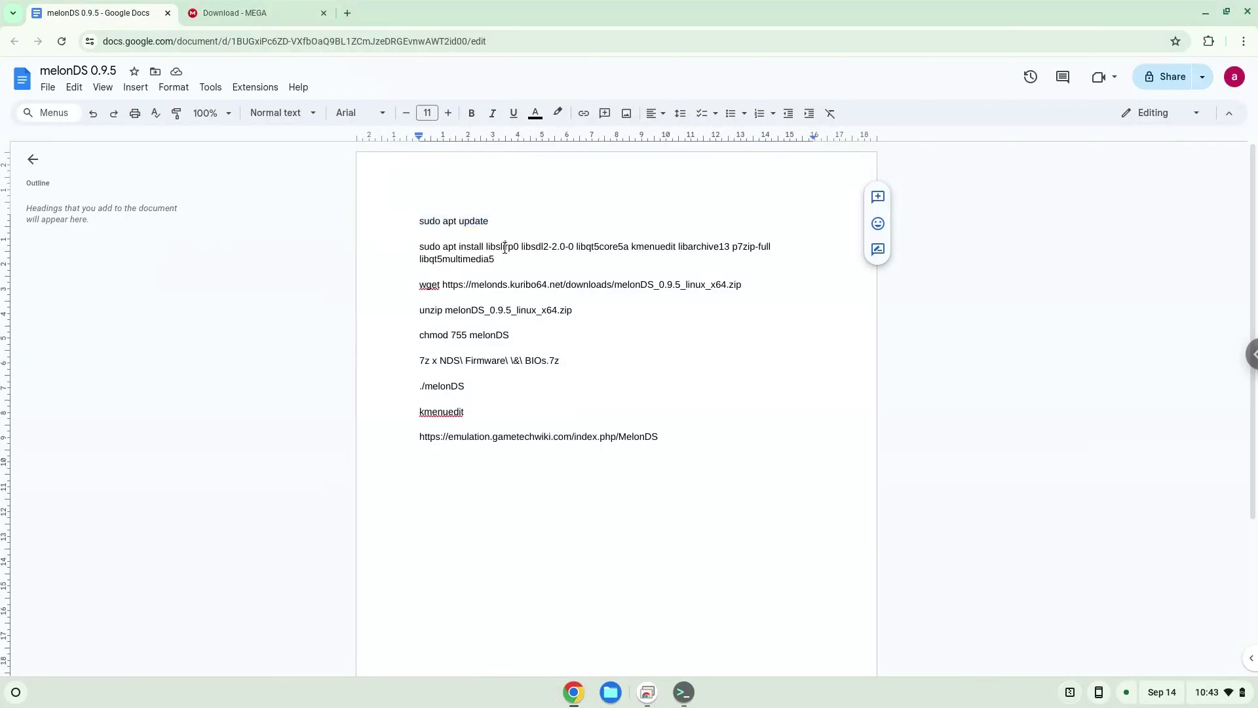
right_click(505, 248)
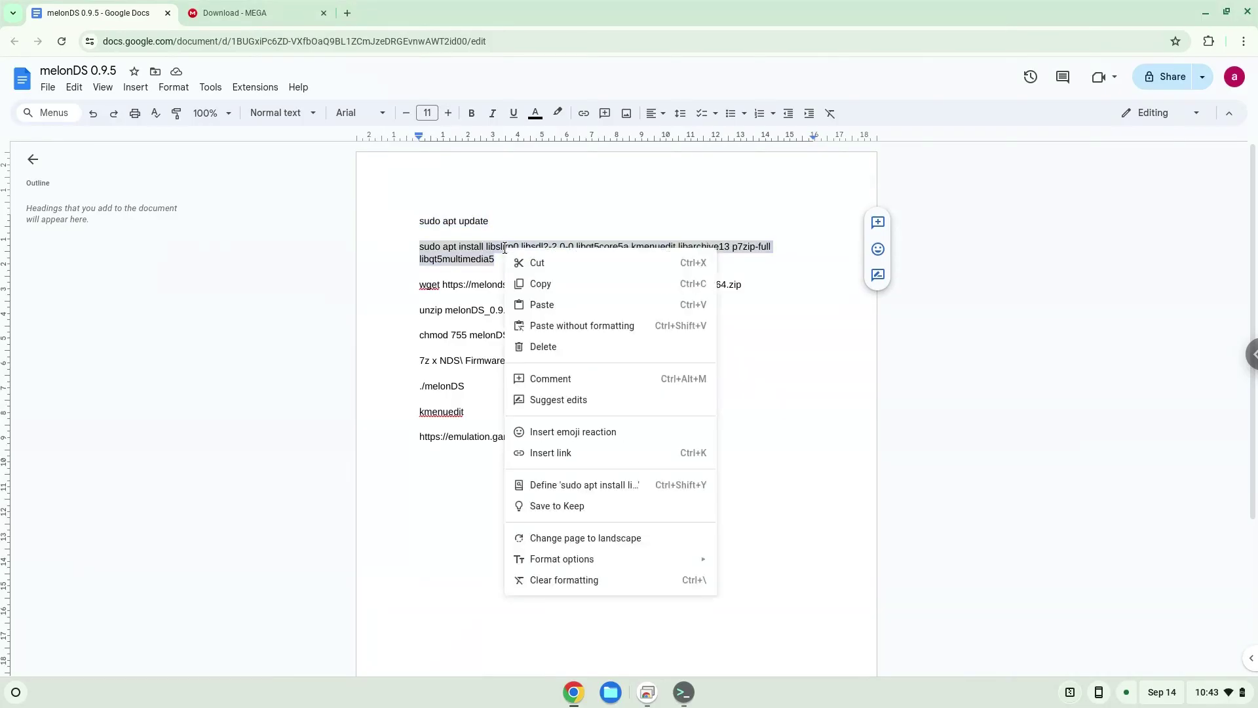
left_click(545, 285)
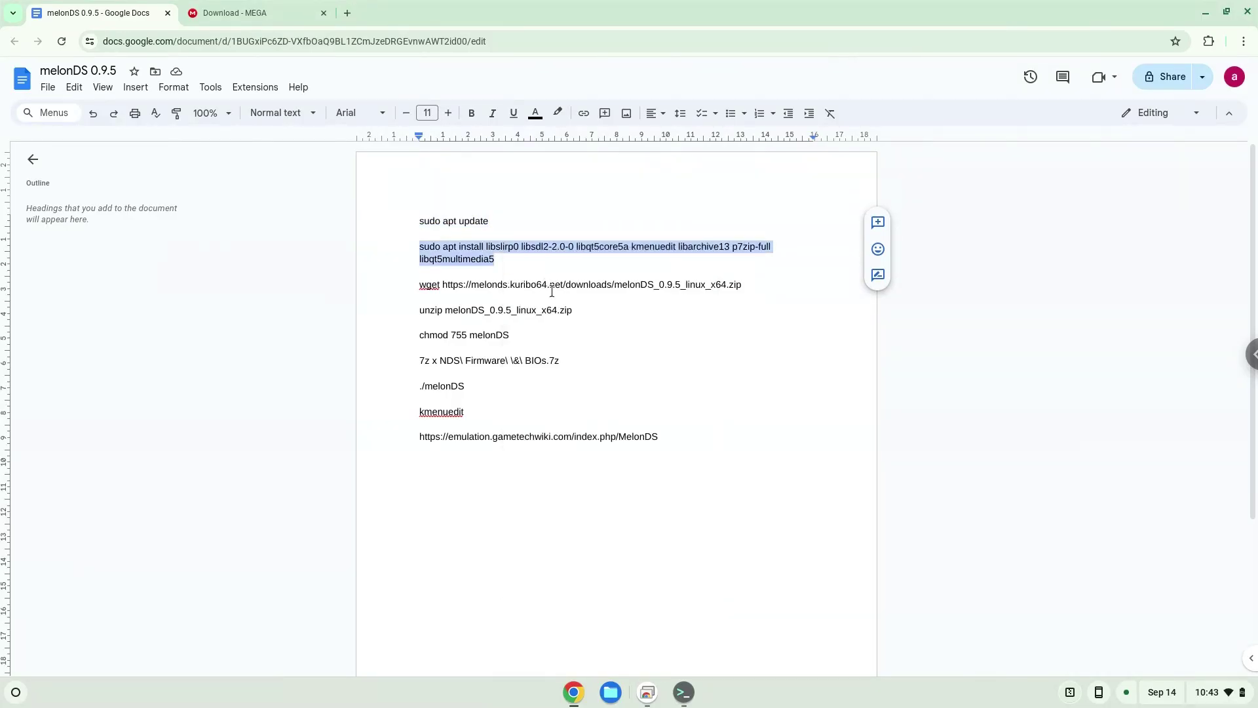
left_click(683, 688)
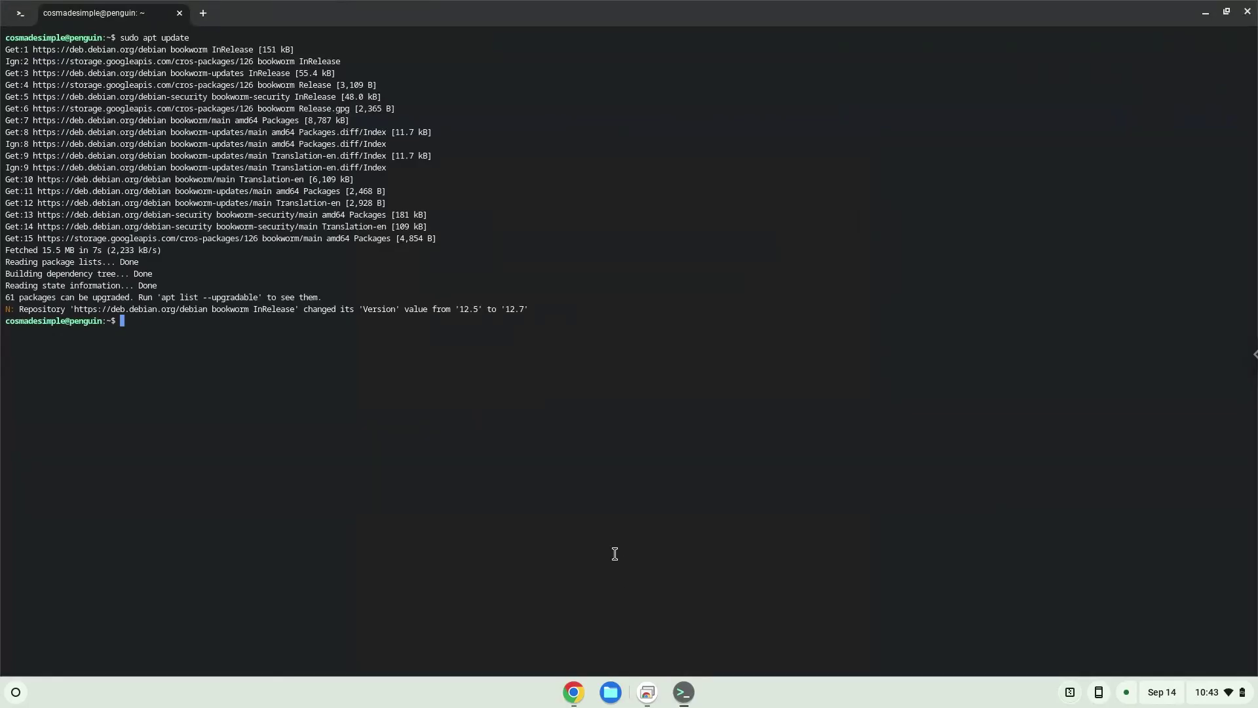
key("ctrl+shift+v")
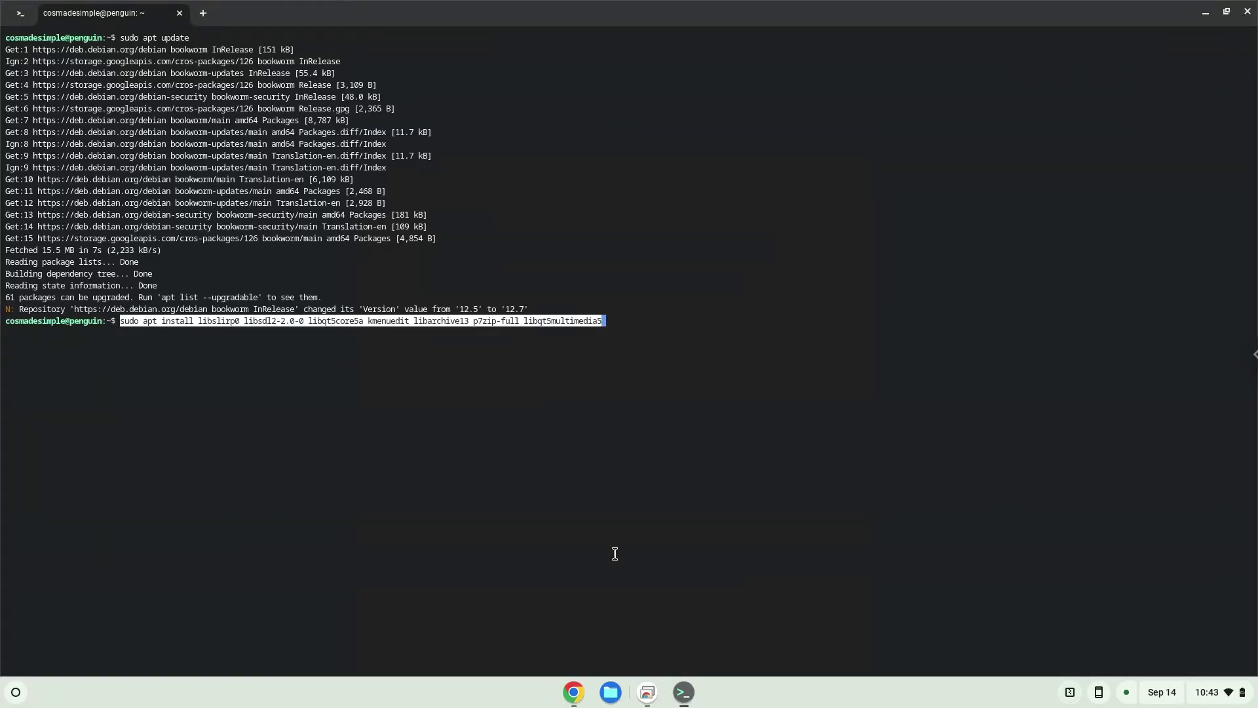
key("Return")
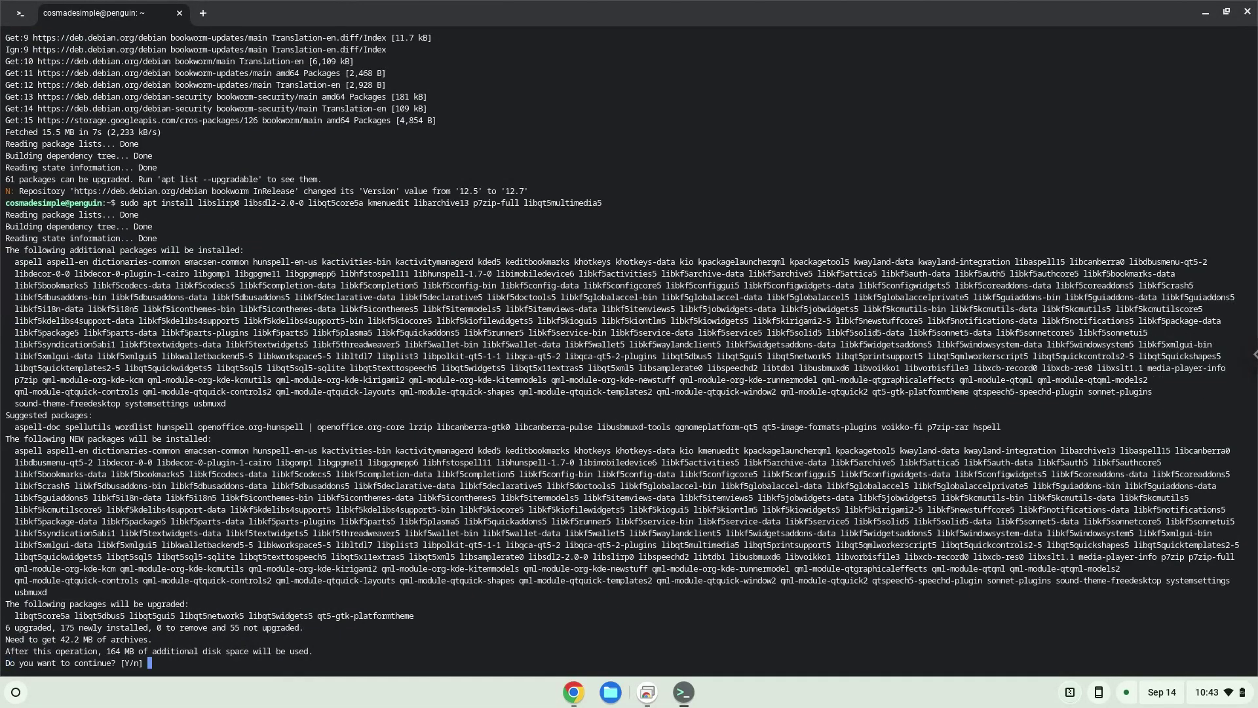
key("Return")
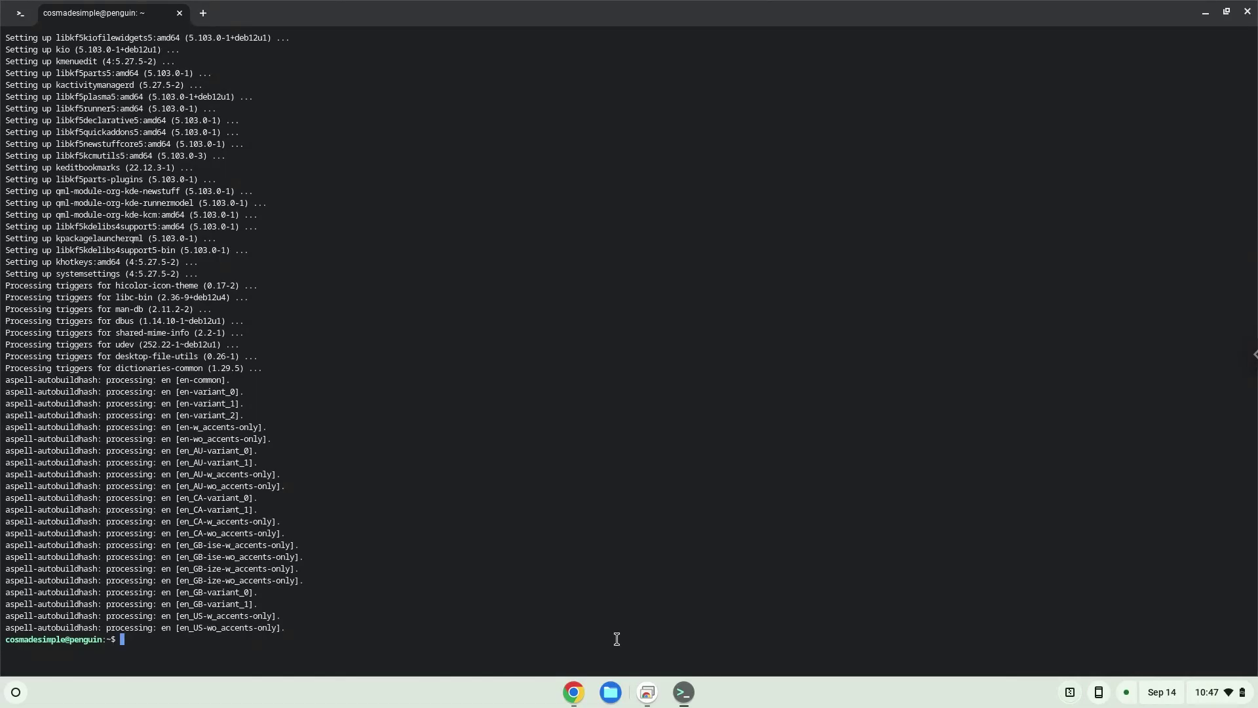
Step: Copy the wget line from the doc and run it to download melonDS_0.9.5_linux_x64.zip
left_click(572, 691)
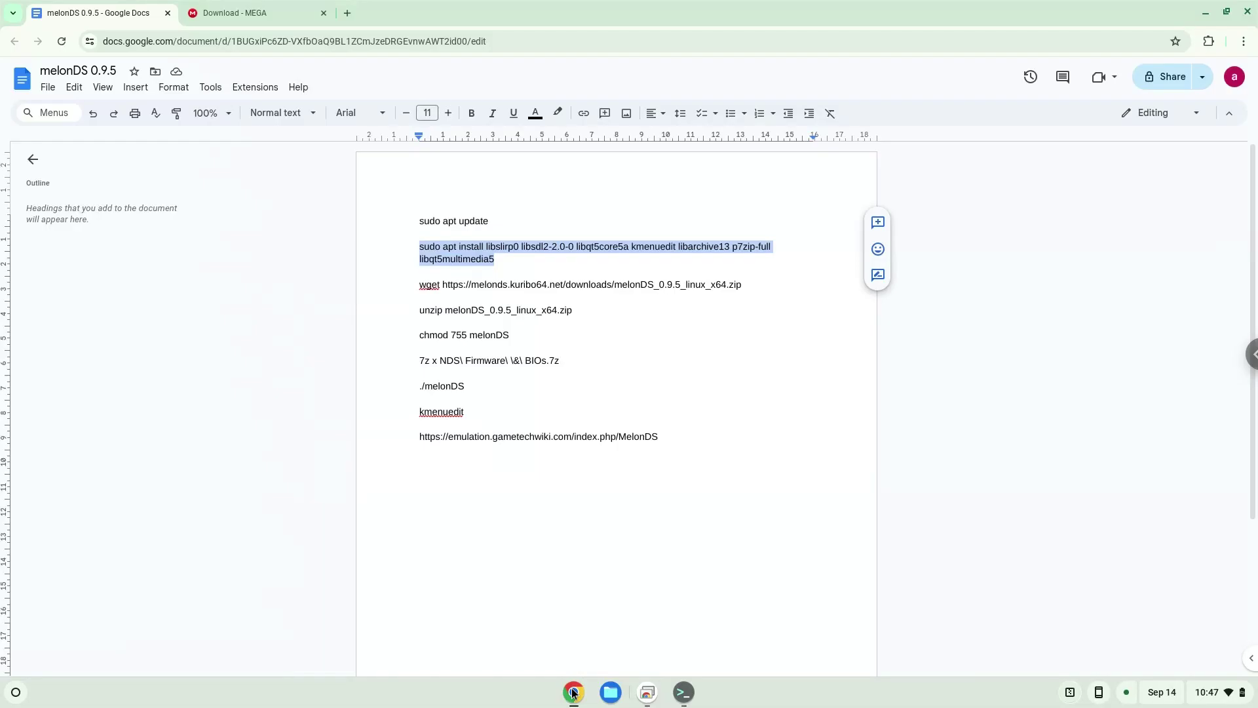
triple_click(534, 283)
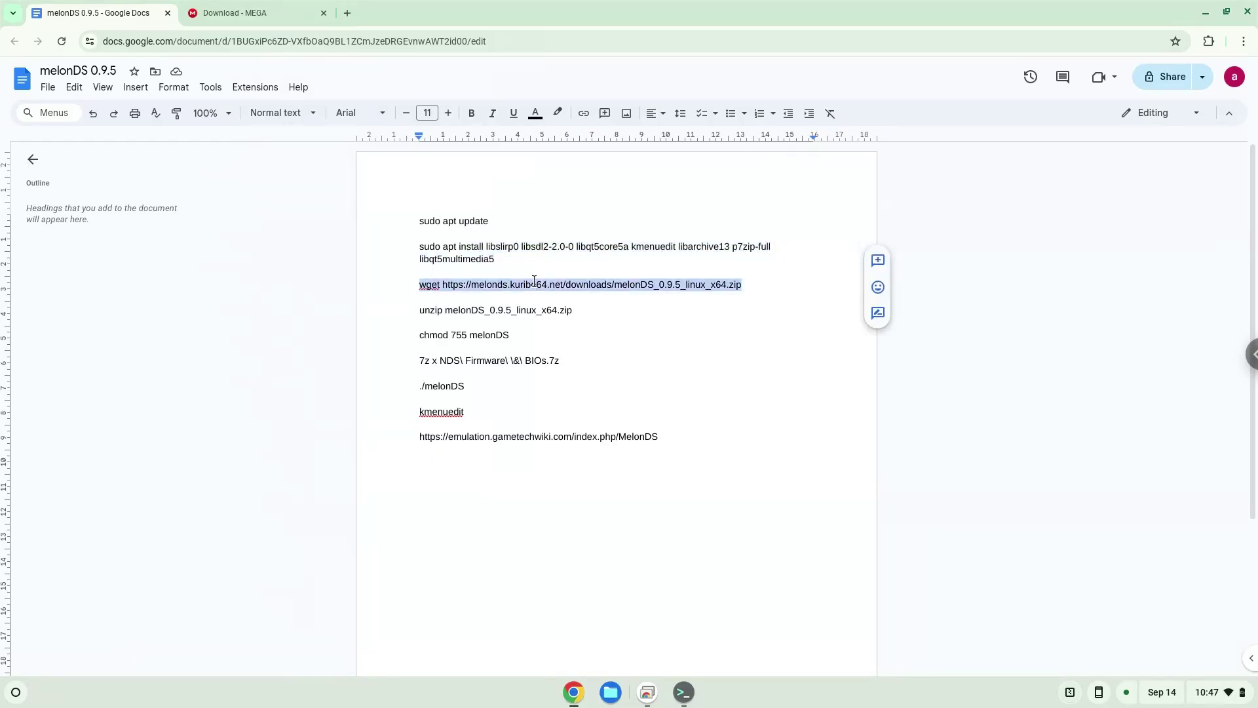
right_click(535, 283)
left_click(563, 318)
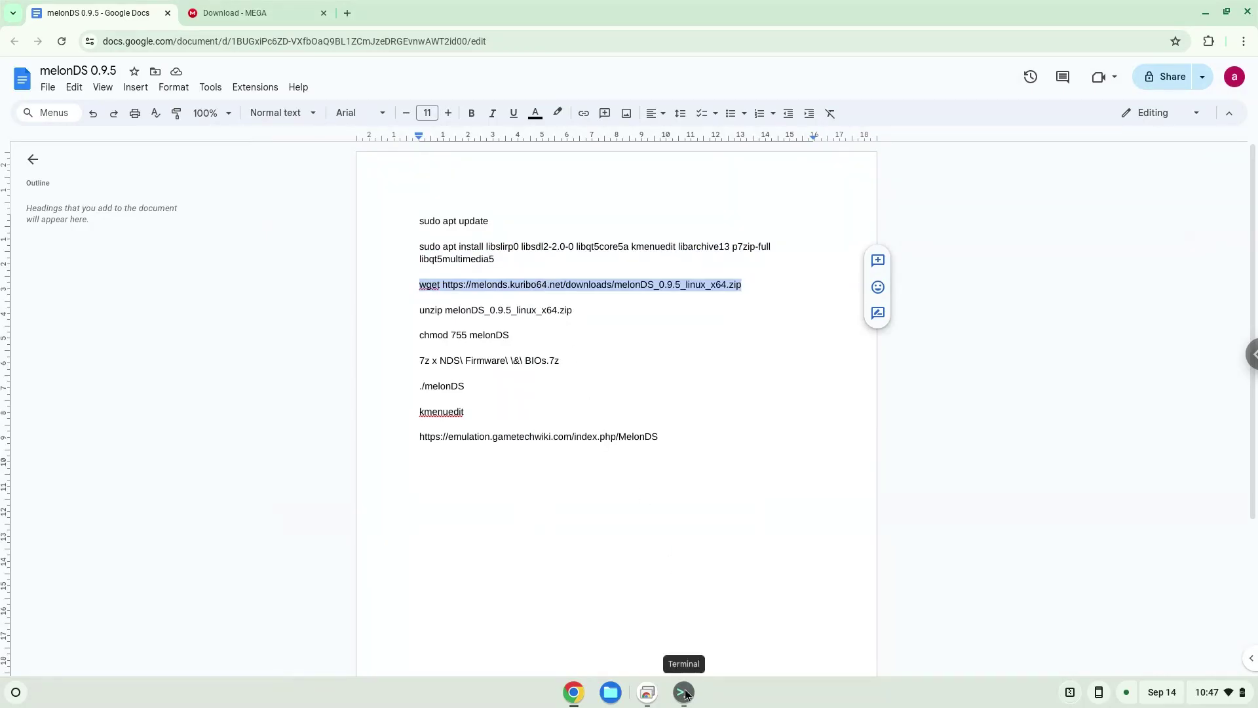
key("alt+Tab")
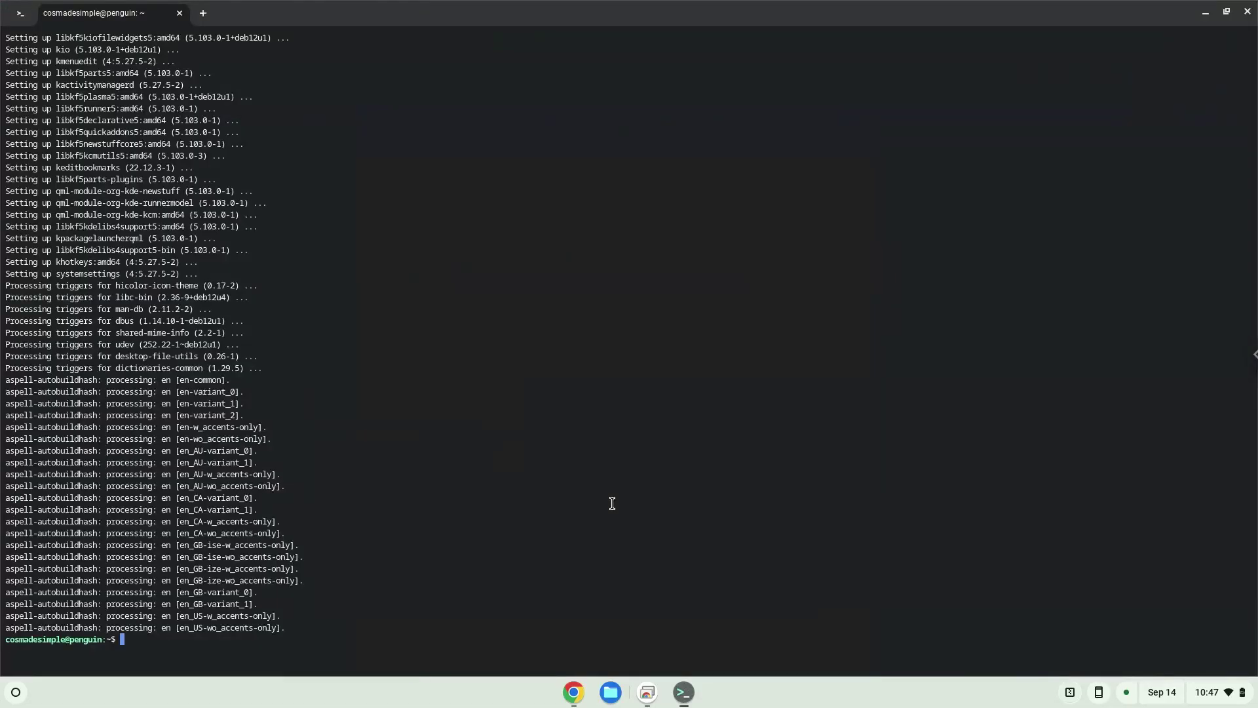
key("ctrl+shift+v")
key("Return")
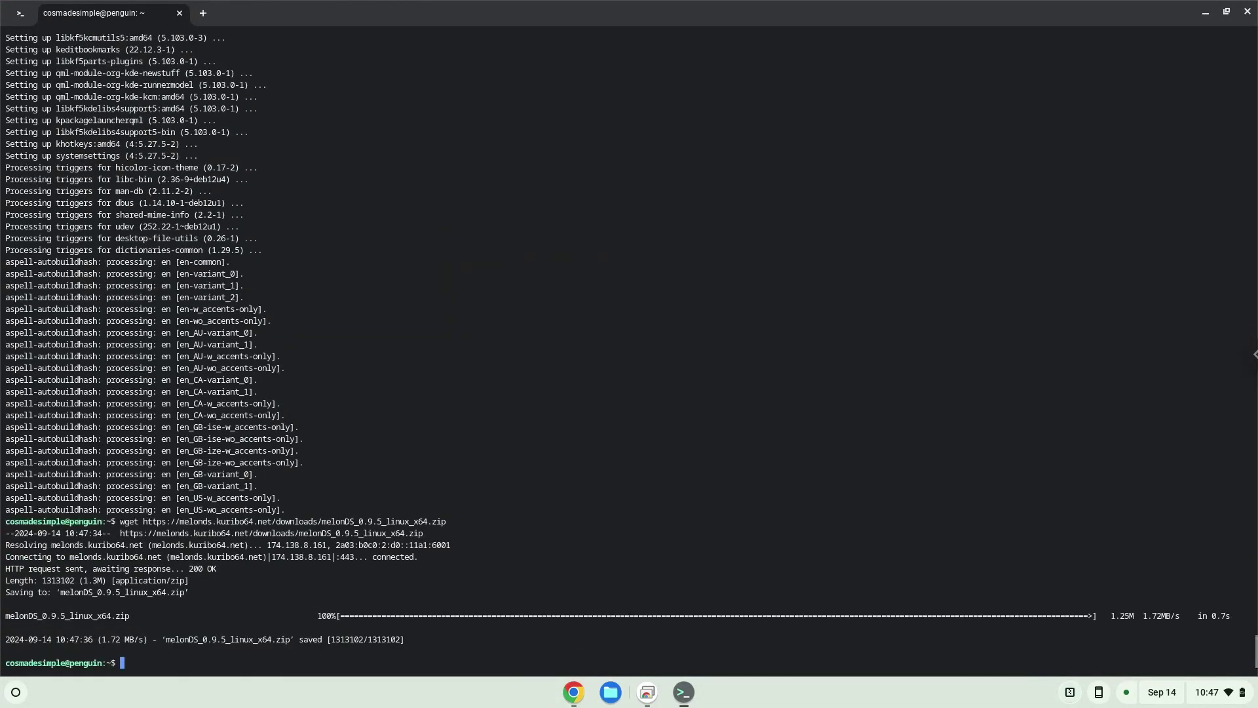
Step: Copy the unzip line and run it in the Terminal to extract the melonDS binary
left_click(574, 692)
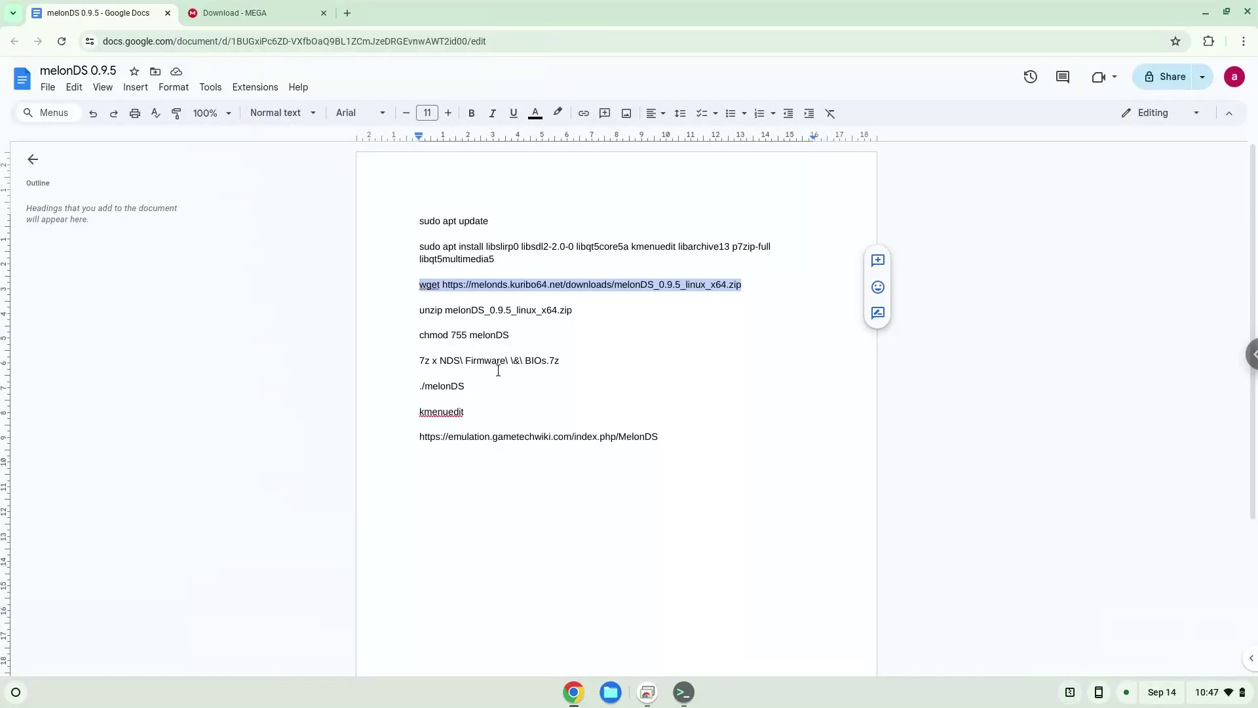
triple_click(486, 309)
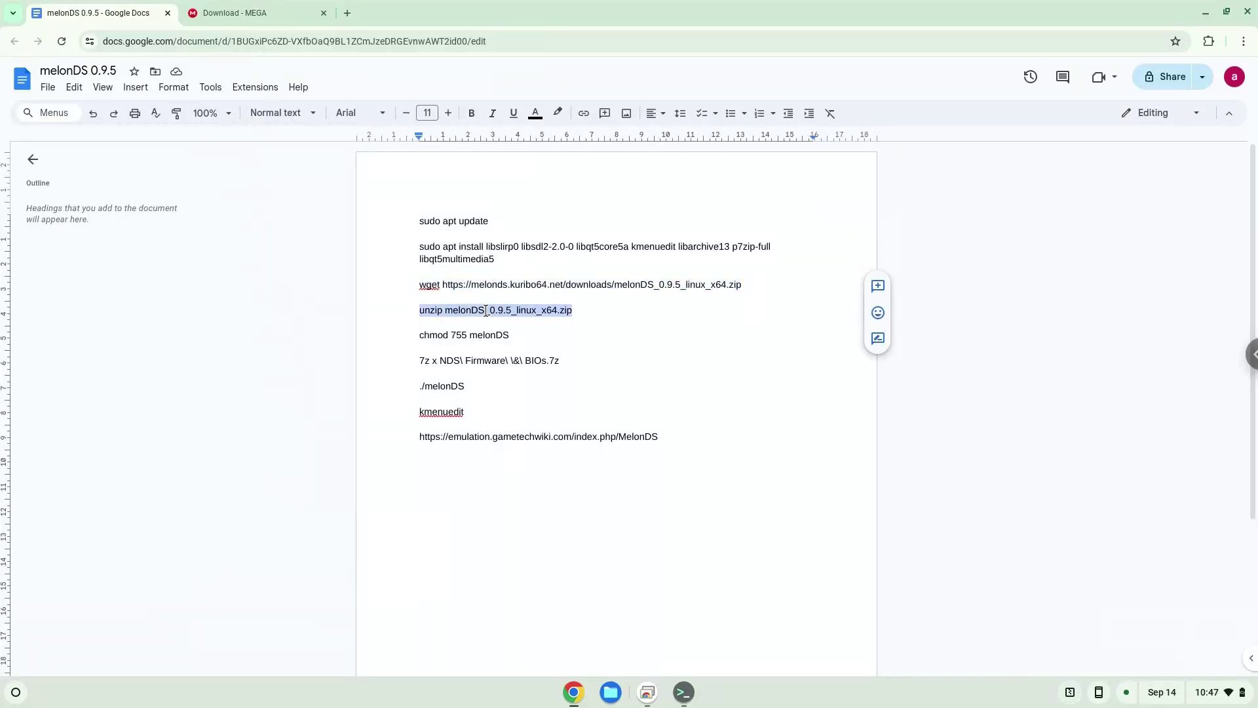
right_click(485, 310)
left_click(524, 347)
left_click(683, 692)
key("ctrl+shift+v")
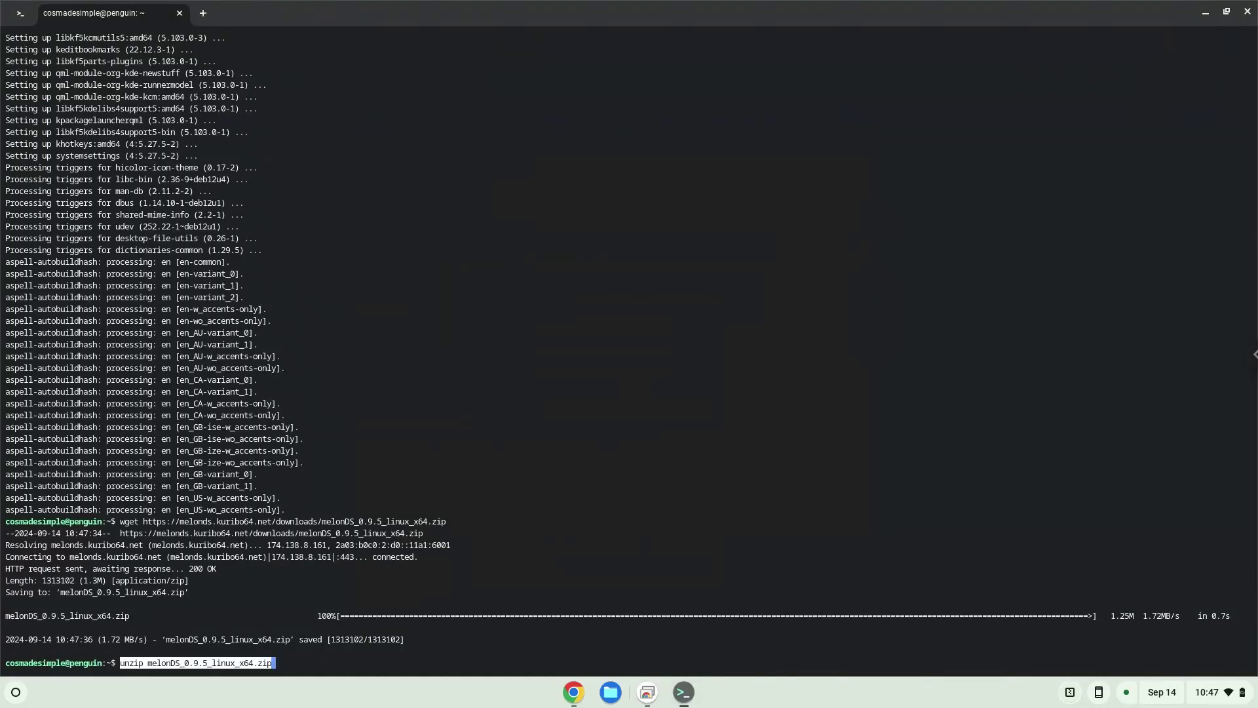
key("Return")
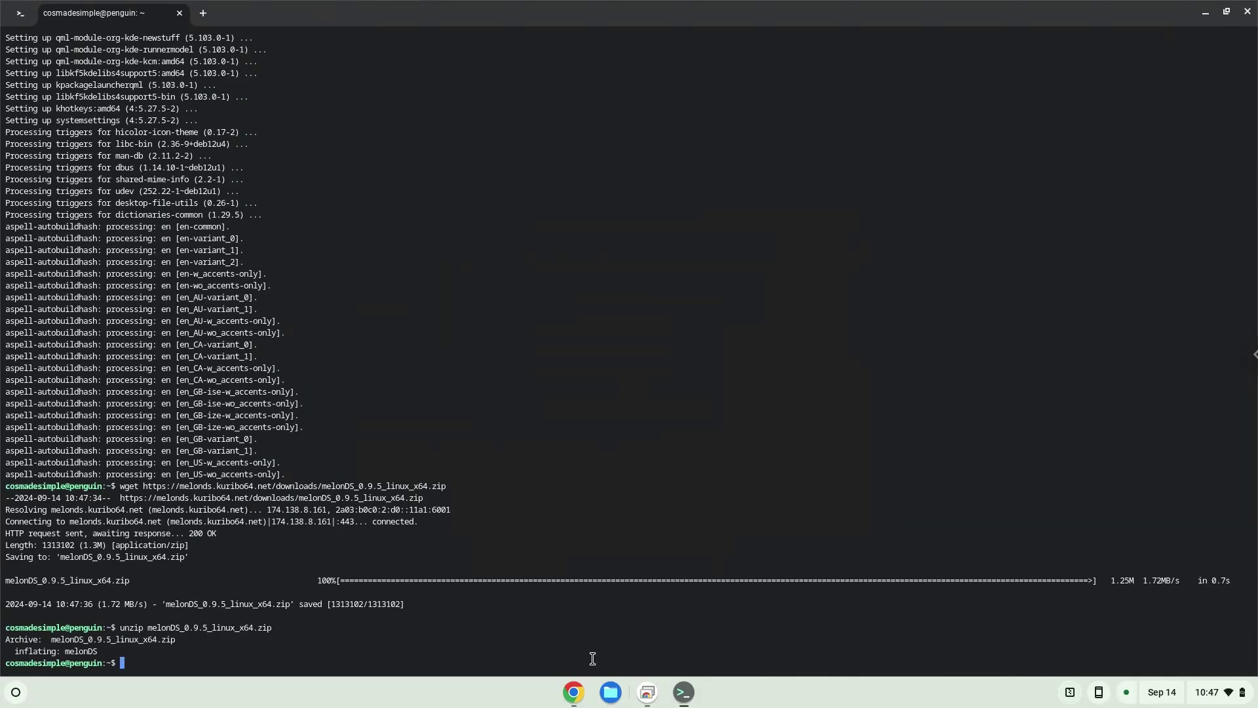
Step: Copy and run chmod 755 melonDS to make the emulator executable
left_click(575, 698)
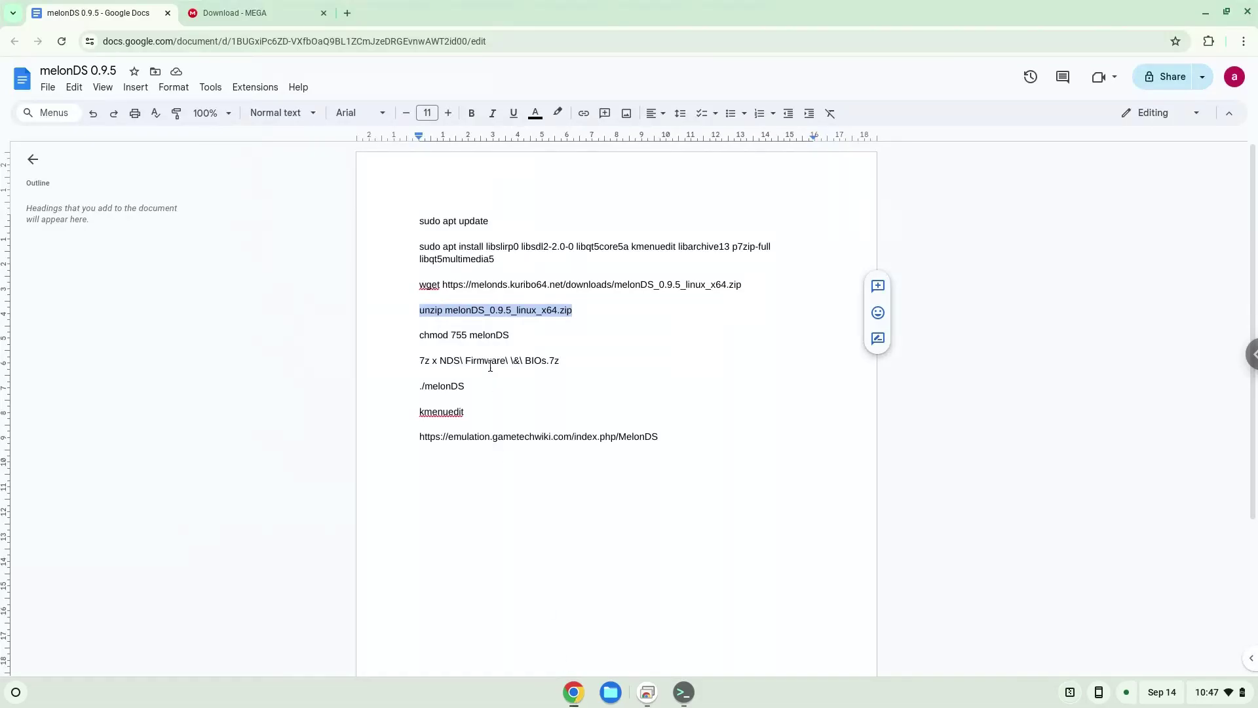
triple_click(474, 336)
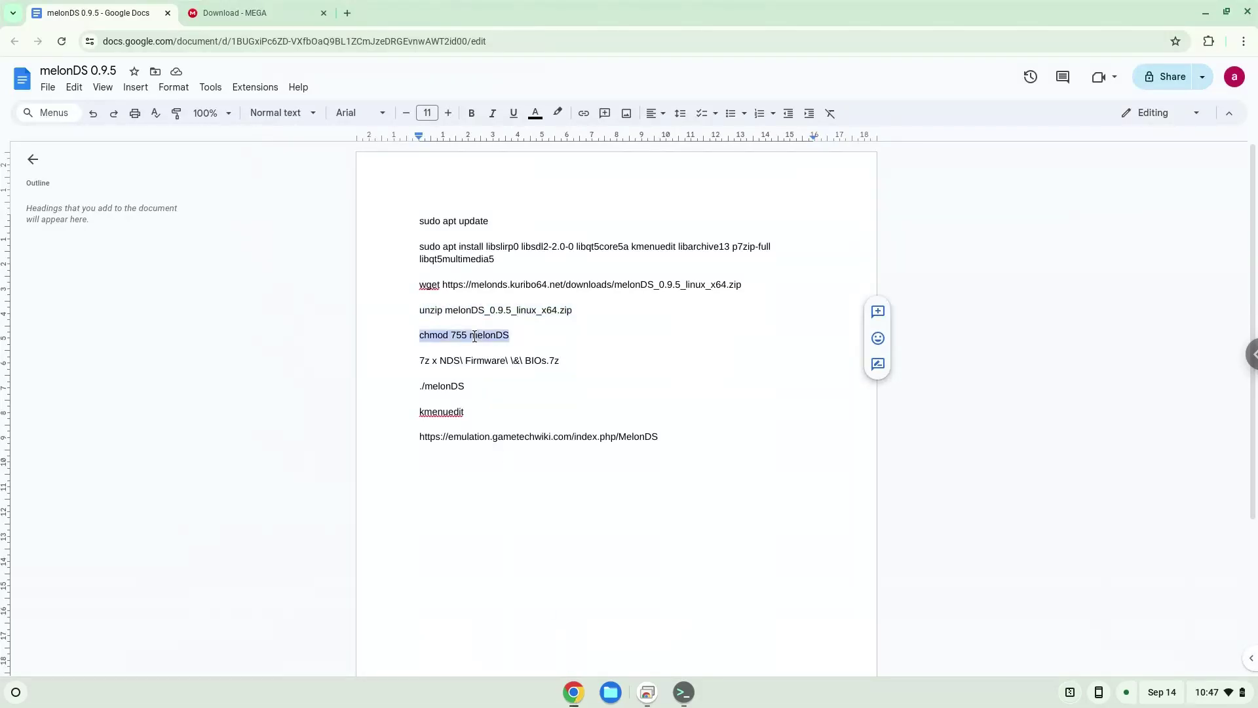
right_click(475, 336)
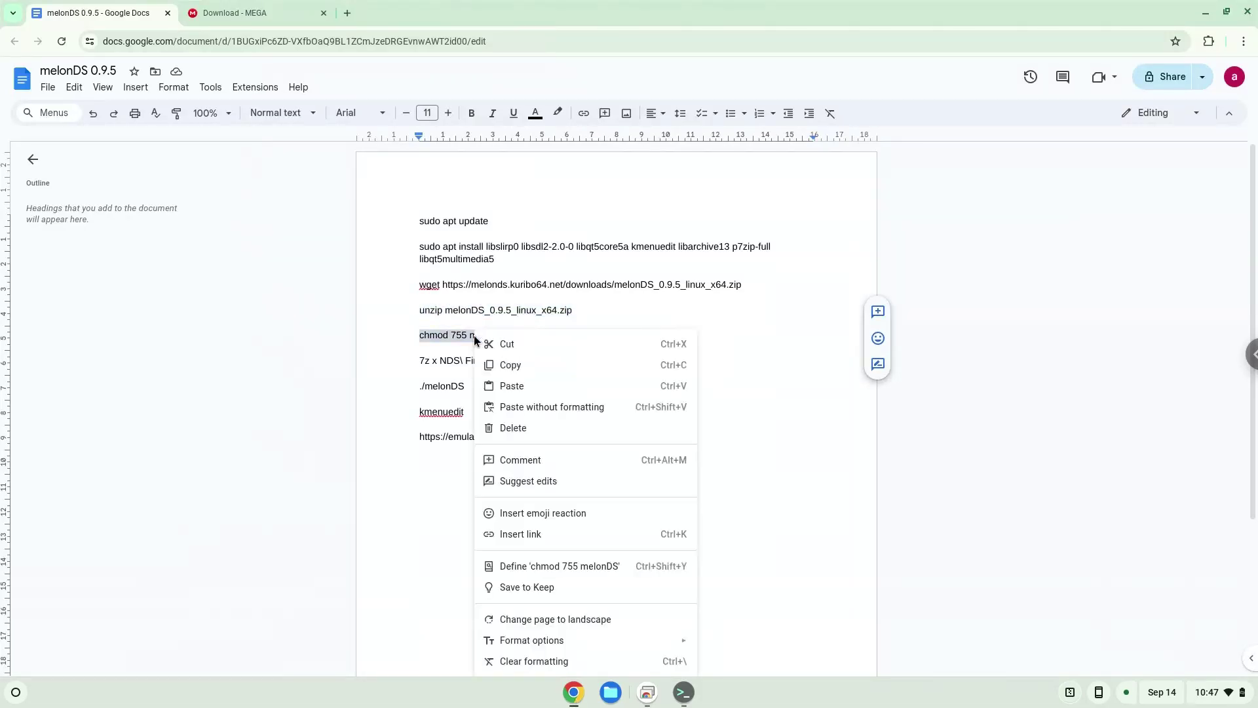
left_click(504, 366)
left_click(683, 692)
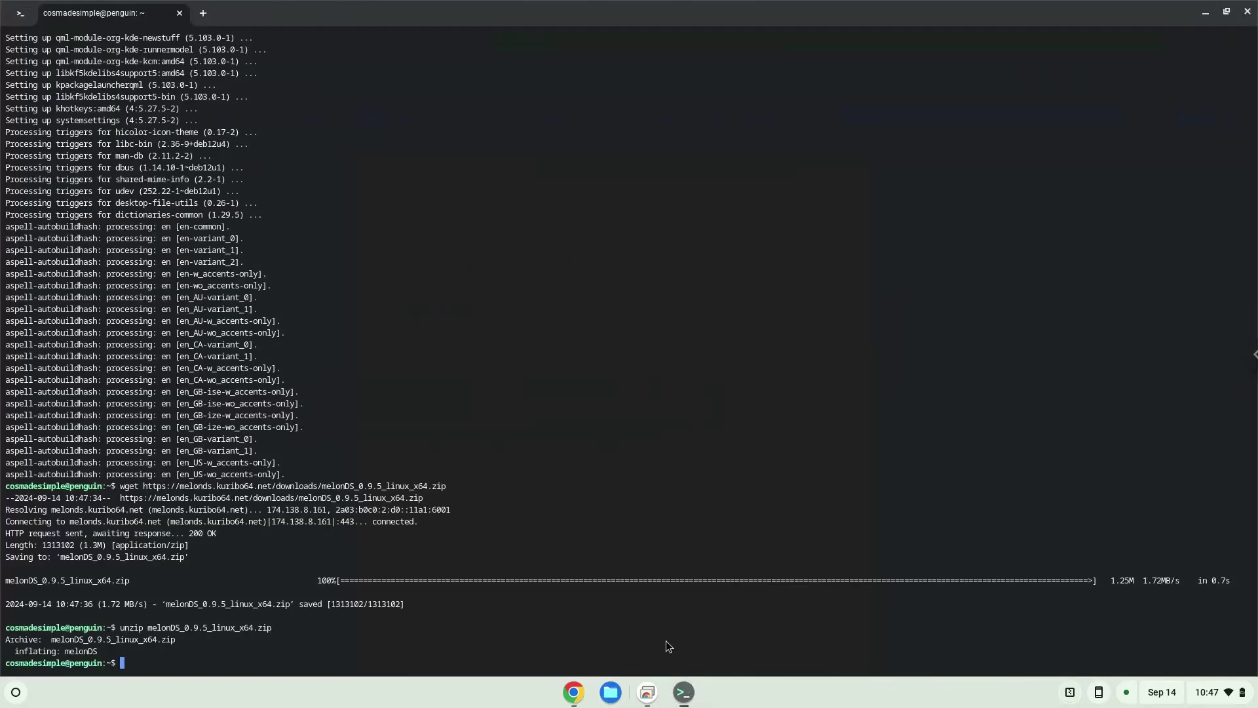
key("ctrl+shift+v")
key("Return")
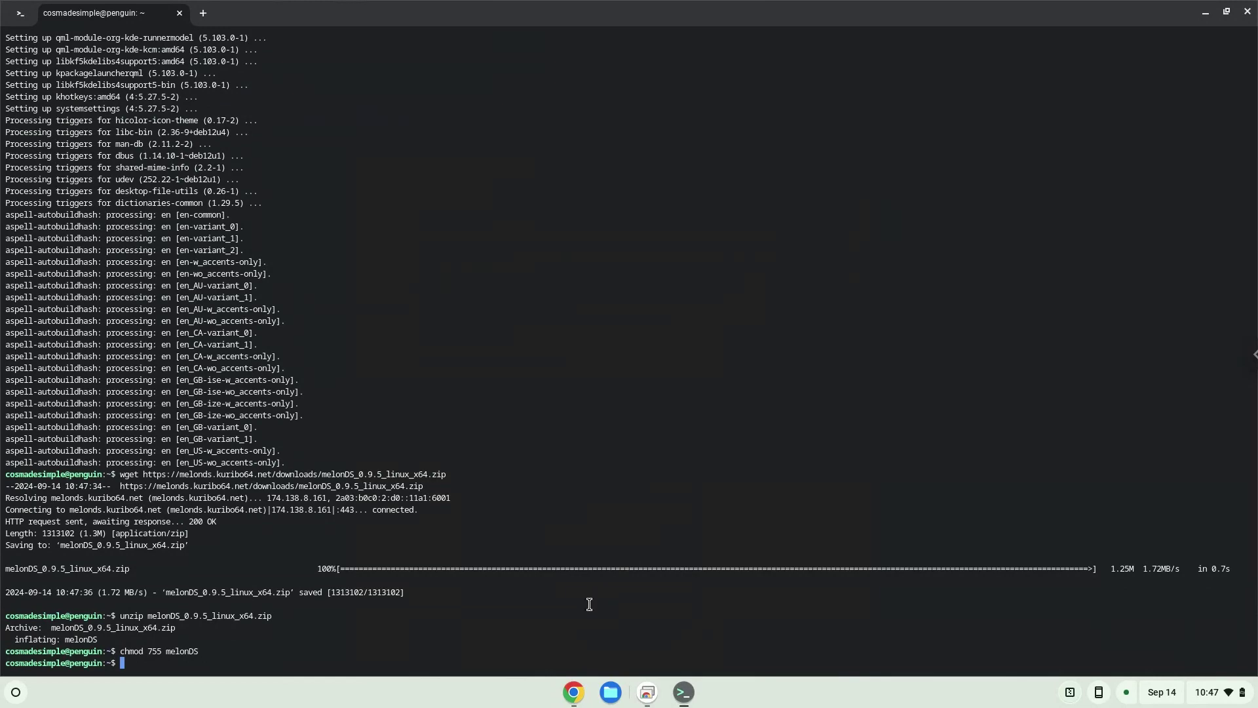
Step: Copy and run the 7z line to extract the five files from NDS Firmware & BIOs.7z
left_click(573, 693)
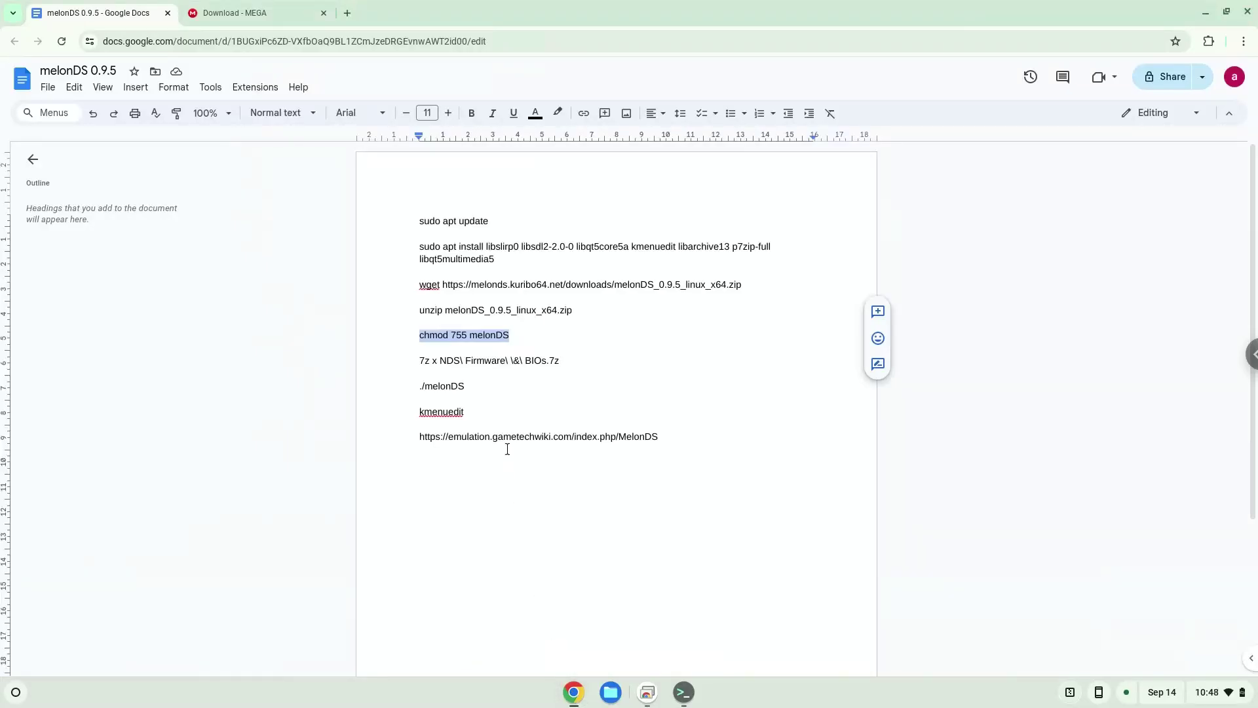
triple_click(482, 361)
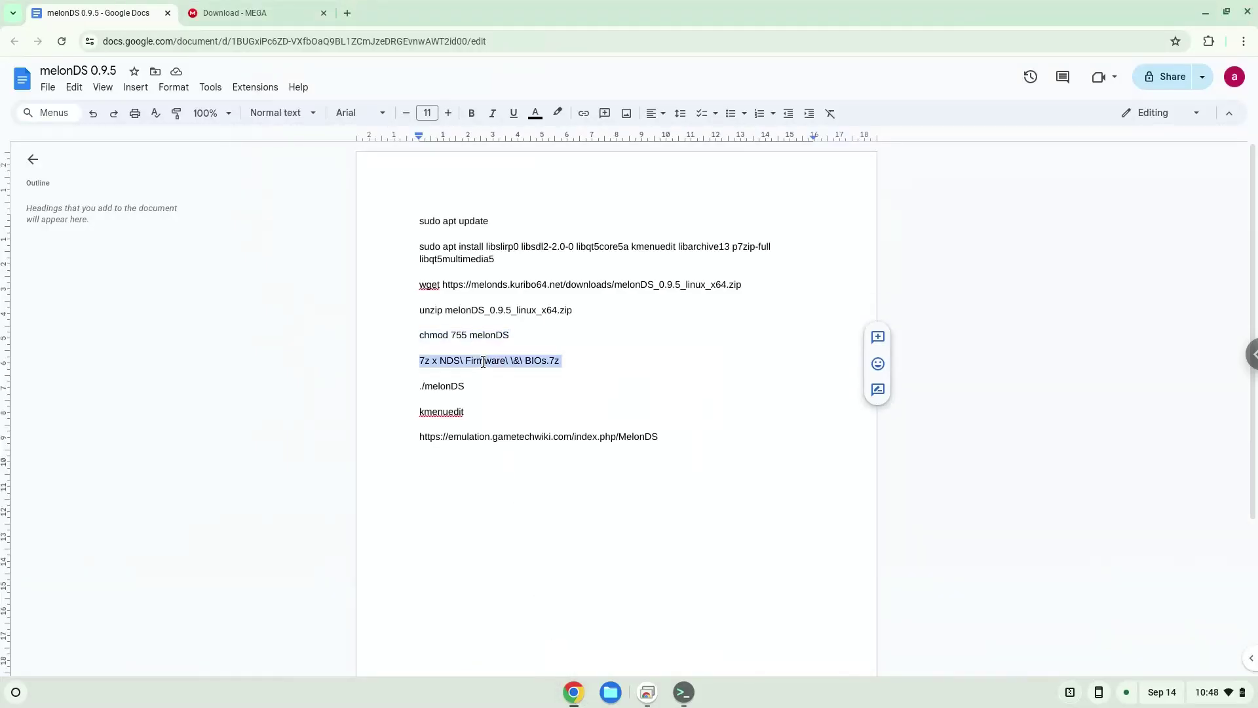
right_click(483, 360)
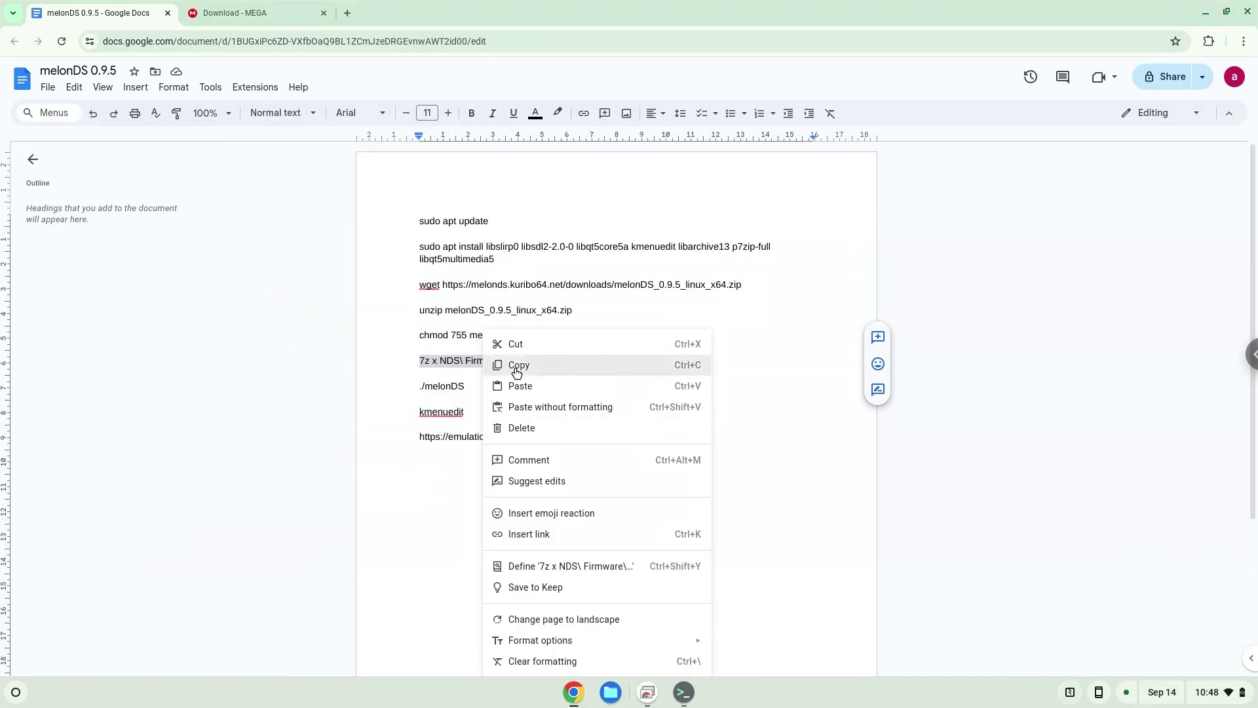
left_click(517, 367)
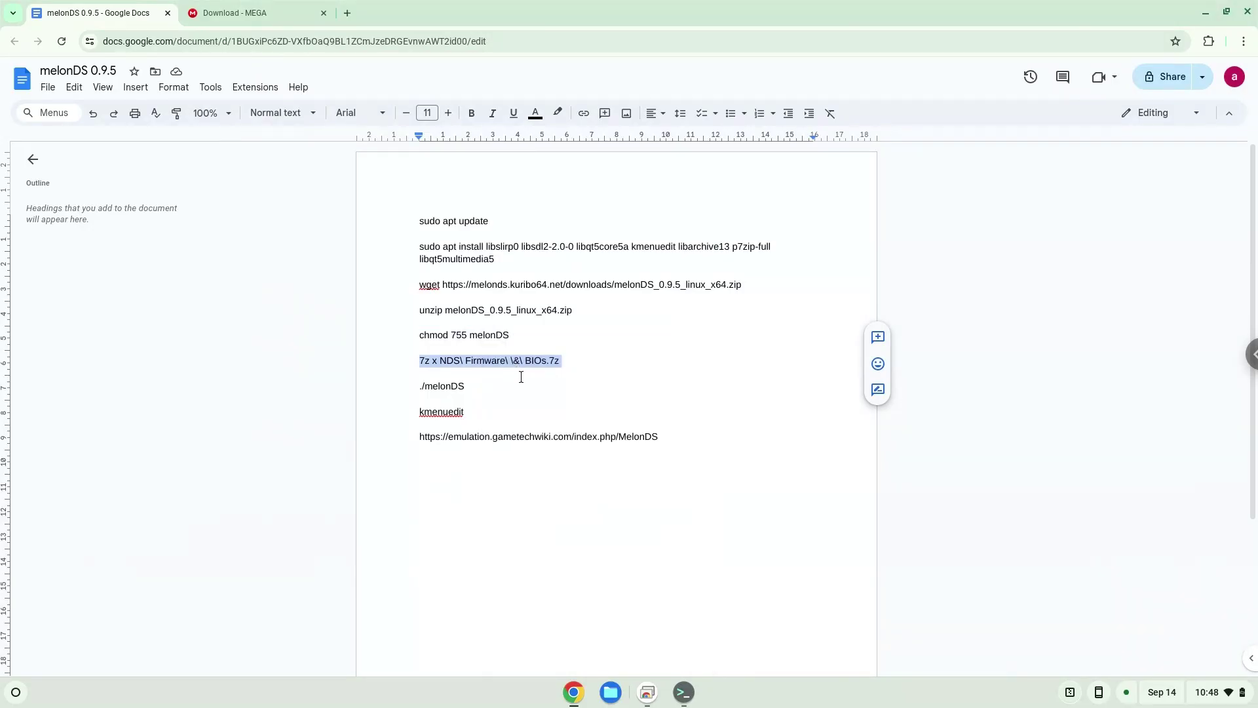
left_click(683, 692)
key("ctrl+shift+v")
key("Return")
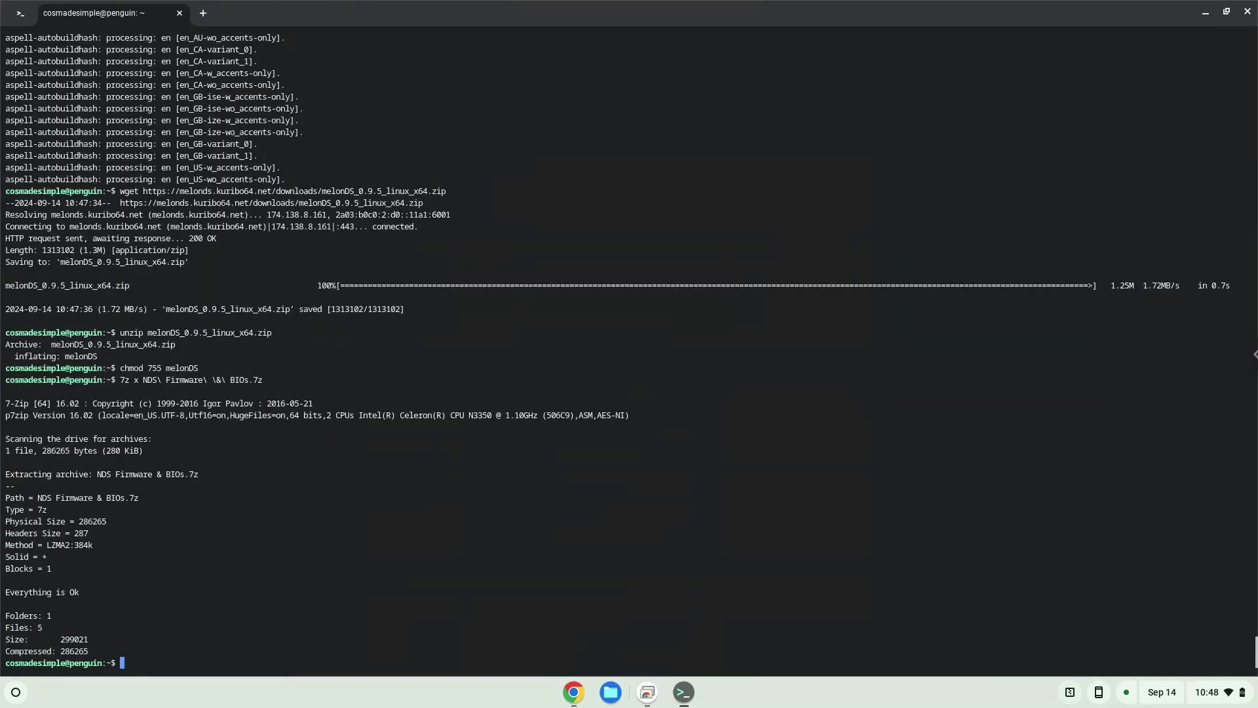
Step: Copy ./melonDS from the notes and run it in the Terminal to open melonDS 0.9.5
left_click(575, 696)
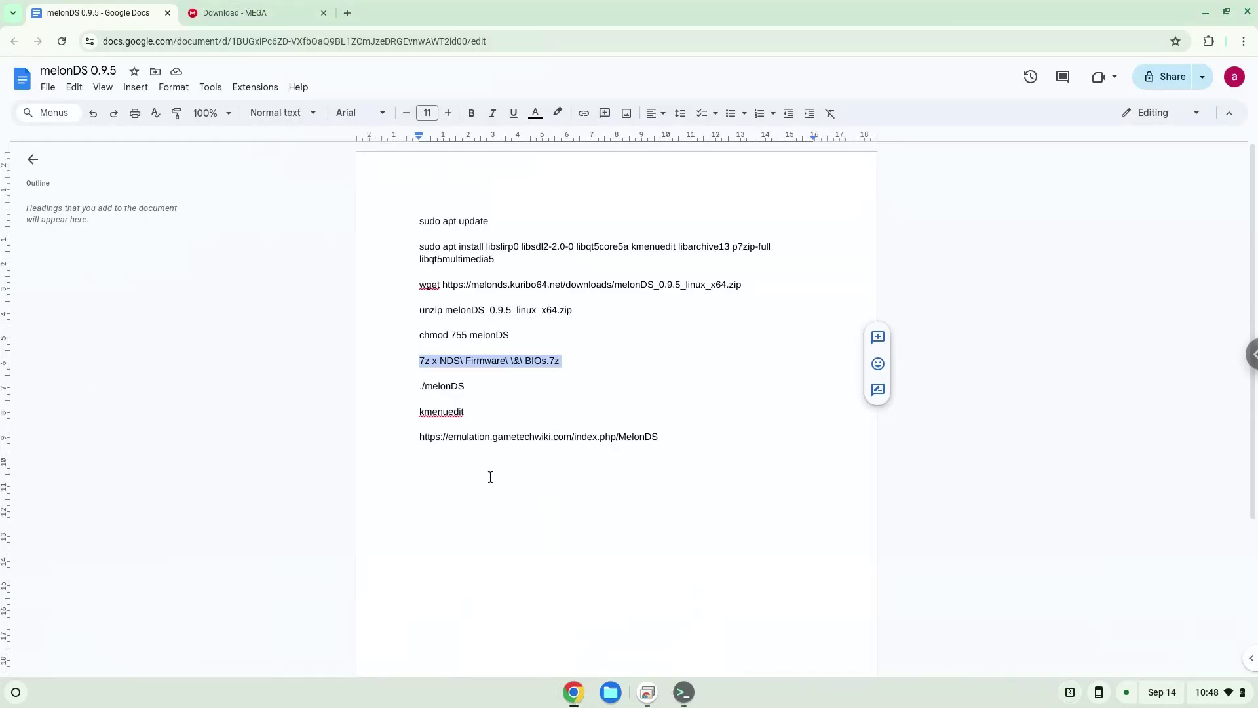
triple_click(432, 387)
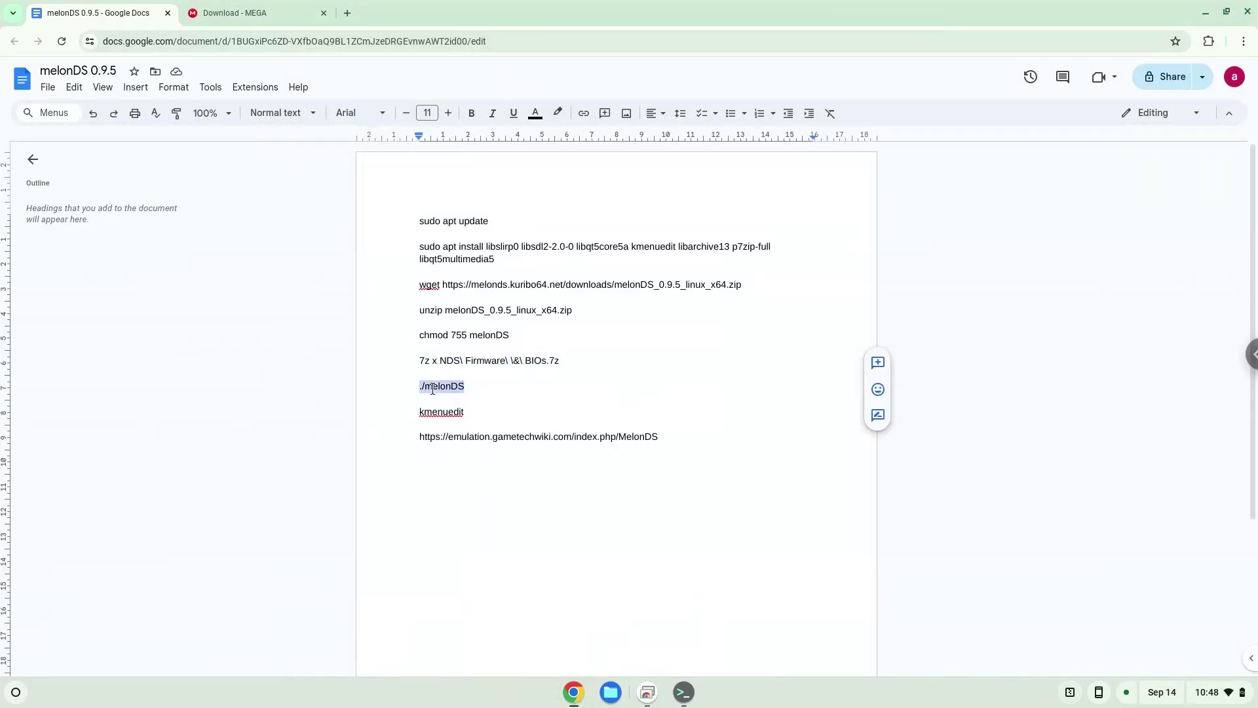
right_click(431, 387)
left_click(467, 365)
left_click(682, 693)
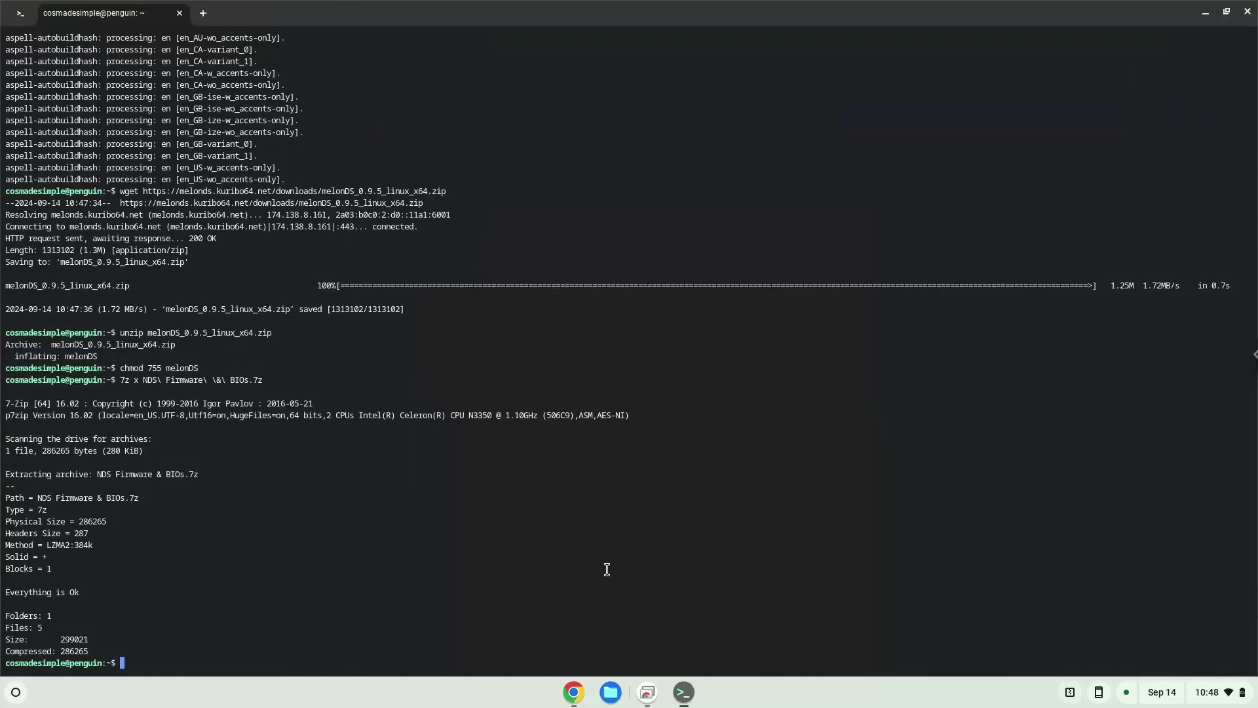
key("ctrl+shift+v")
key("Return")
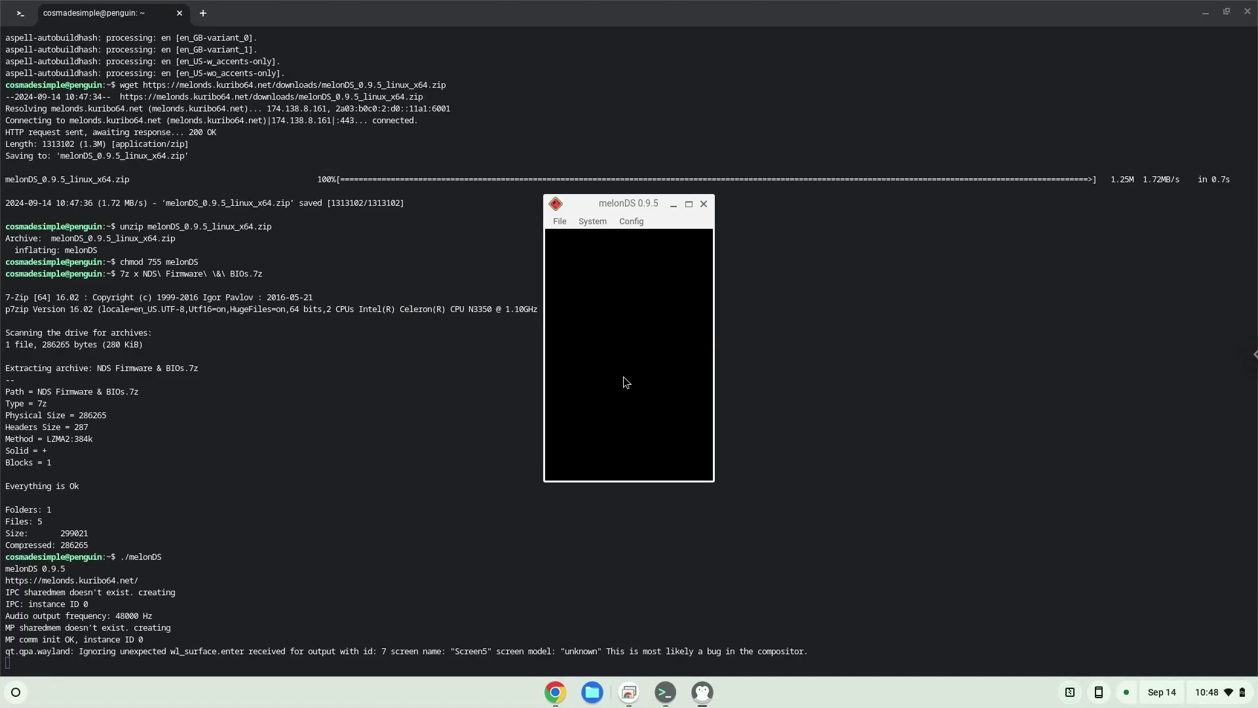
Step: In Config > Emu settings, tick 'Use external BIOS/firmware files' on the DS-mode tab
left_click(632, 221)
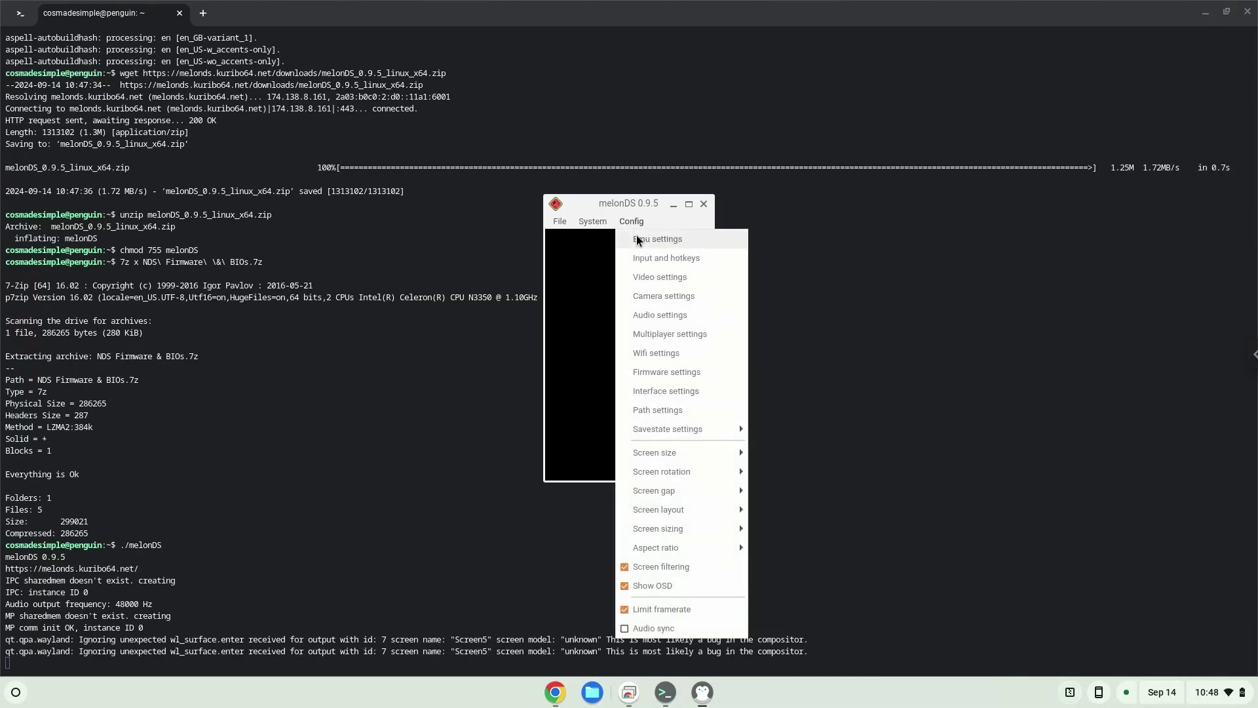
left_click(636, 236)
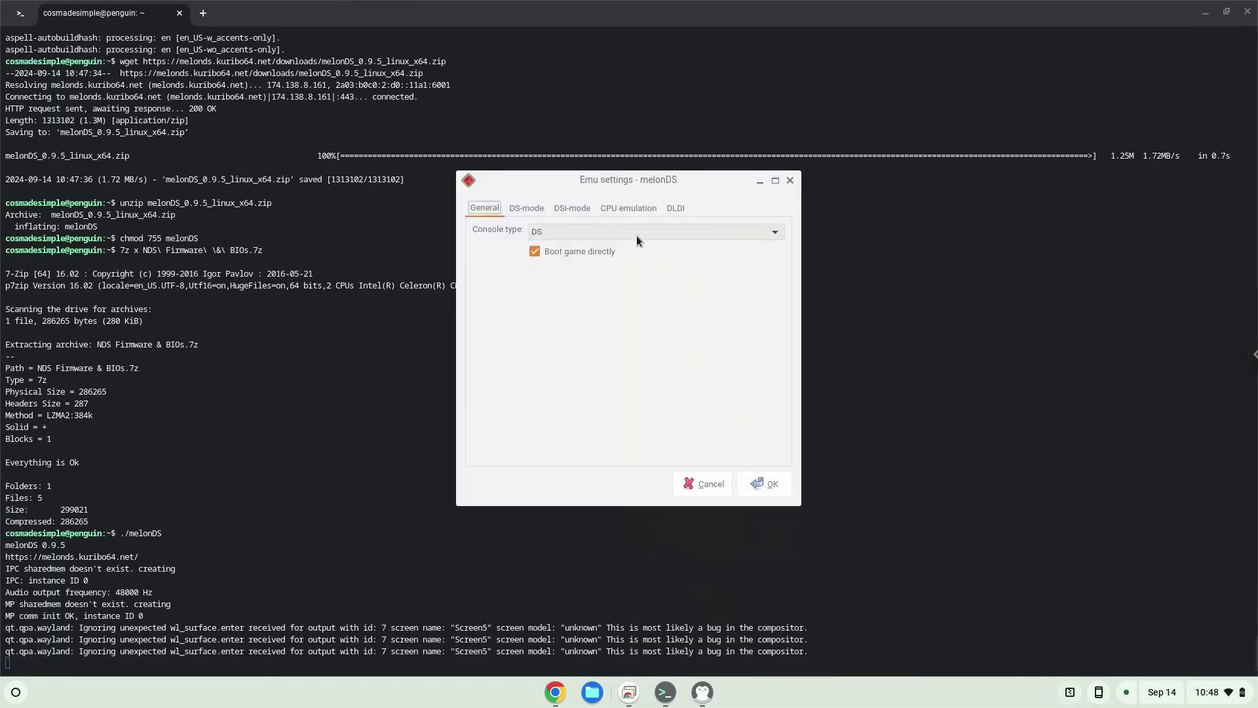
left_click(526, 212)
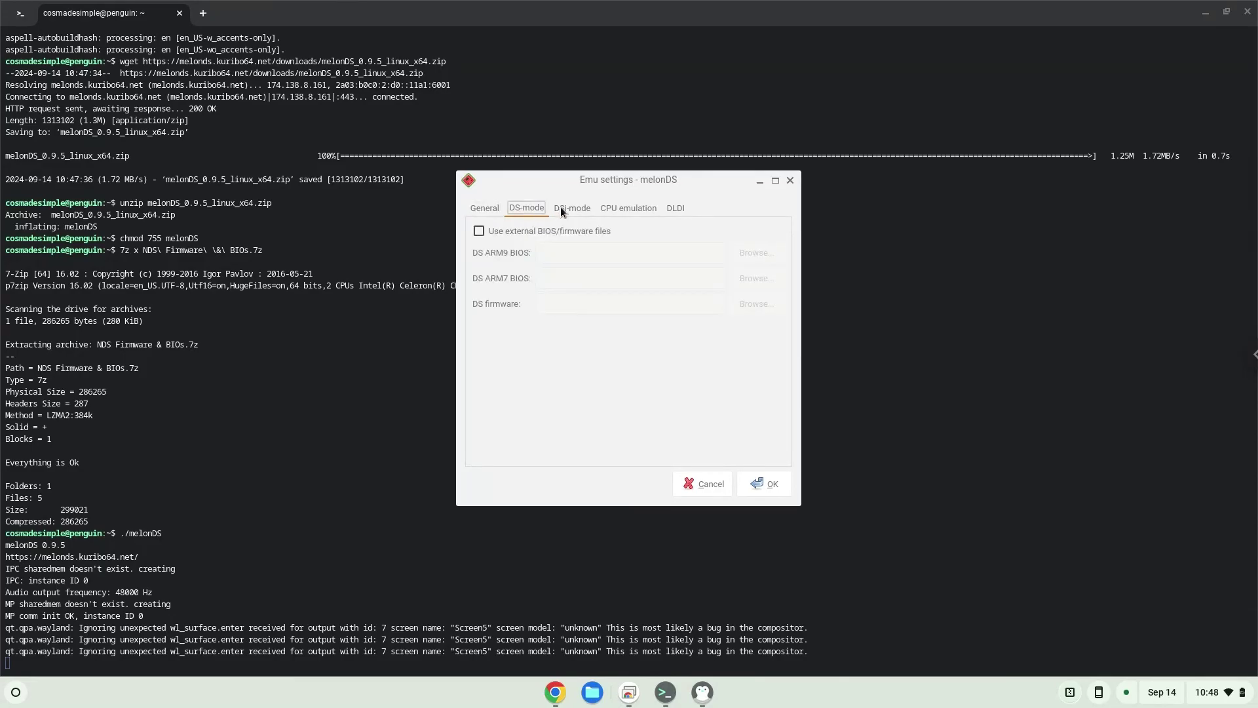
left_click(560, 208)
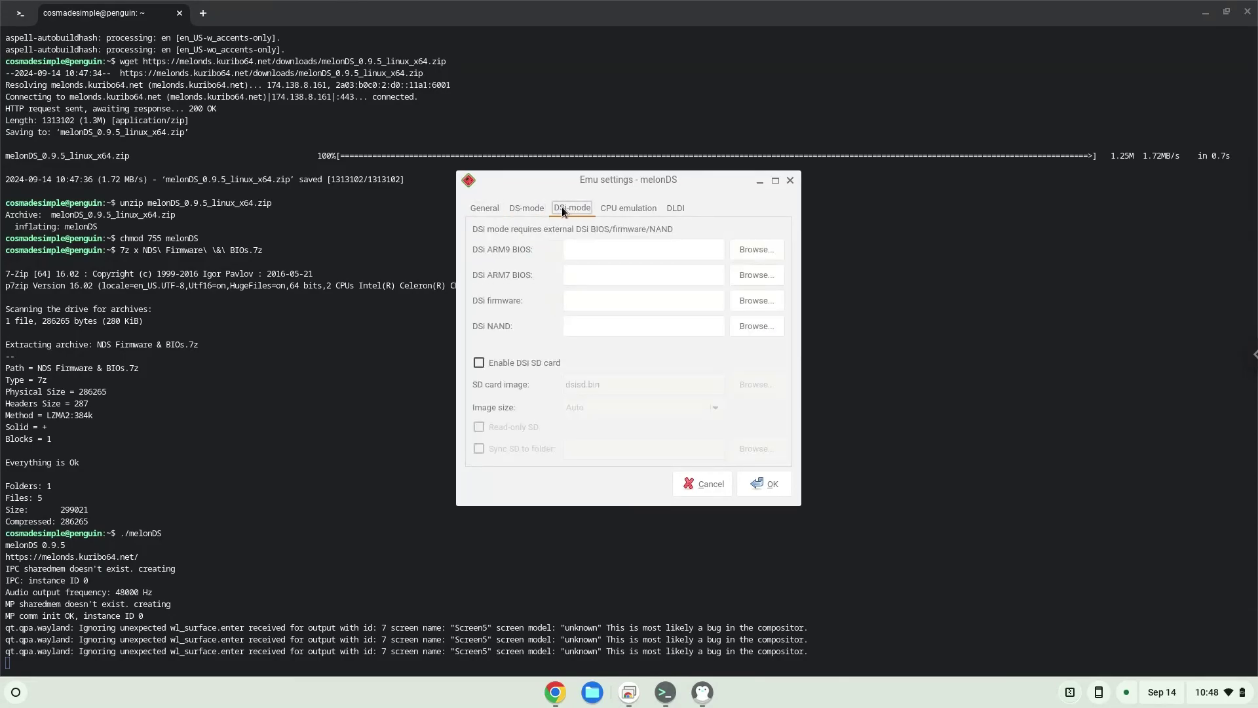
left_click(527, 211)
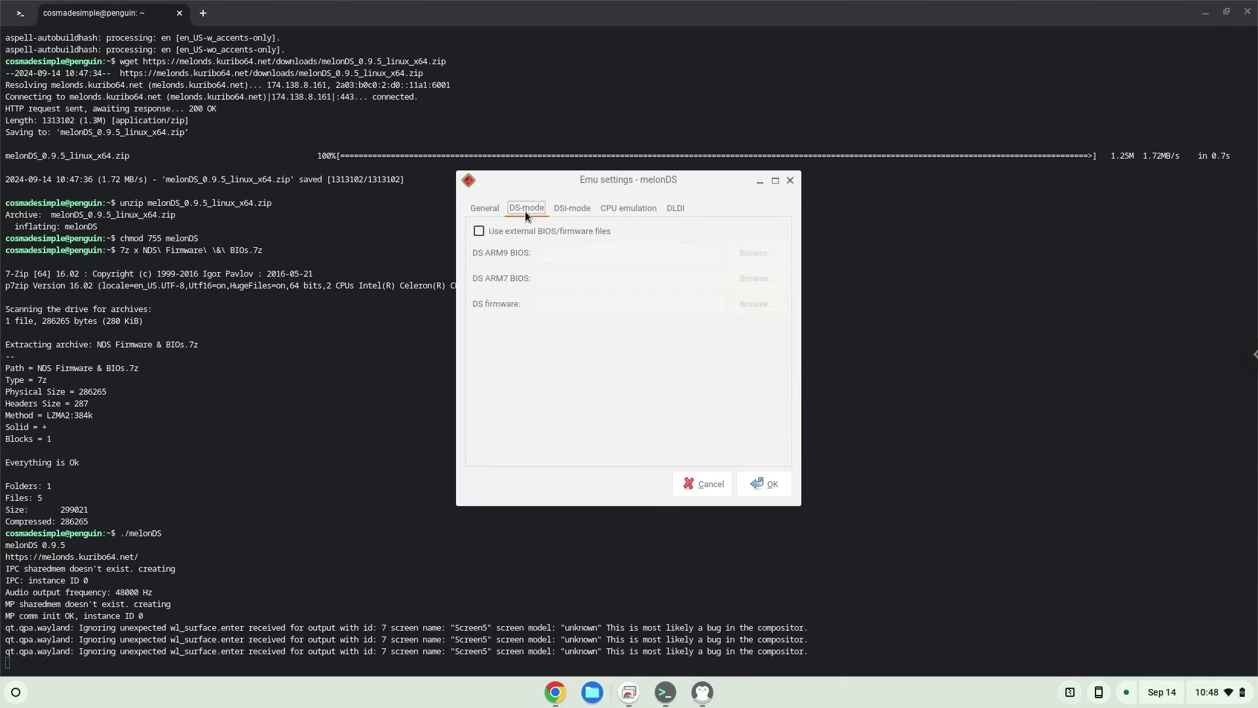
left_click(477, 231)
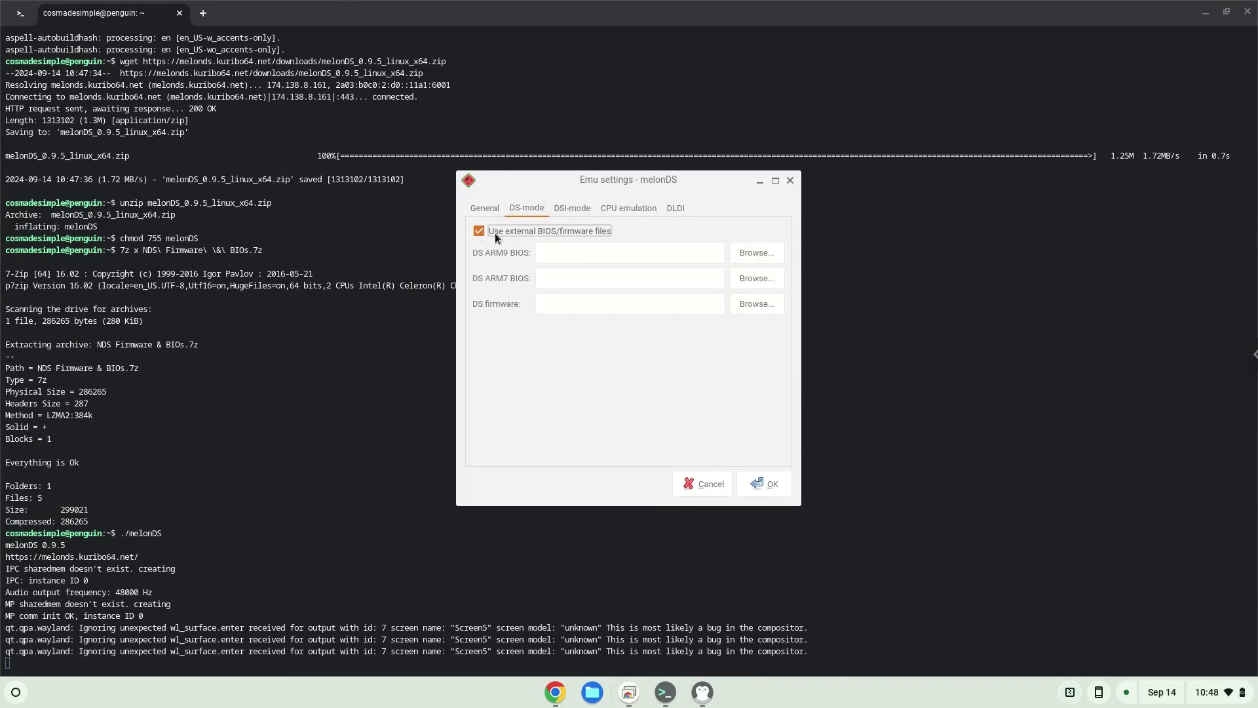
Step: Set the DS ARM9 BIOS to bios9.bin from the NDS Bios & Firmware folder
left_click(760, 254)
left_click(446, 275)
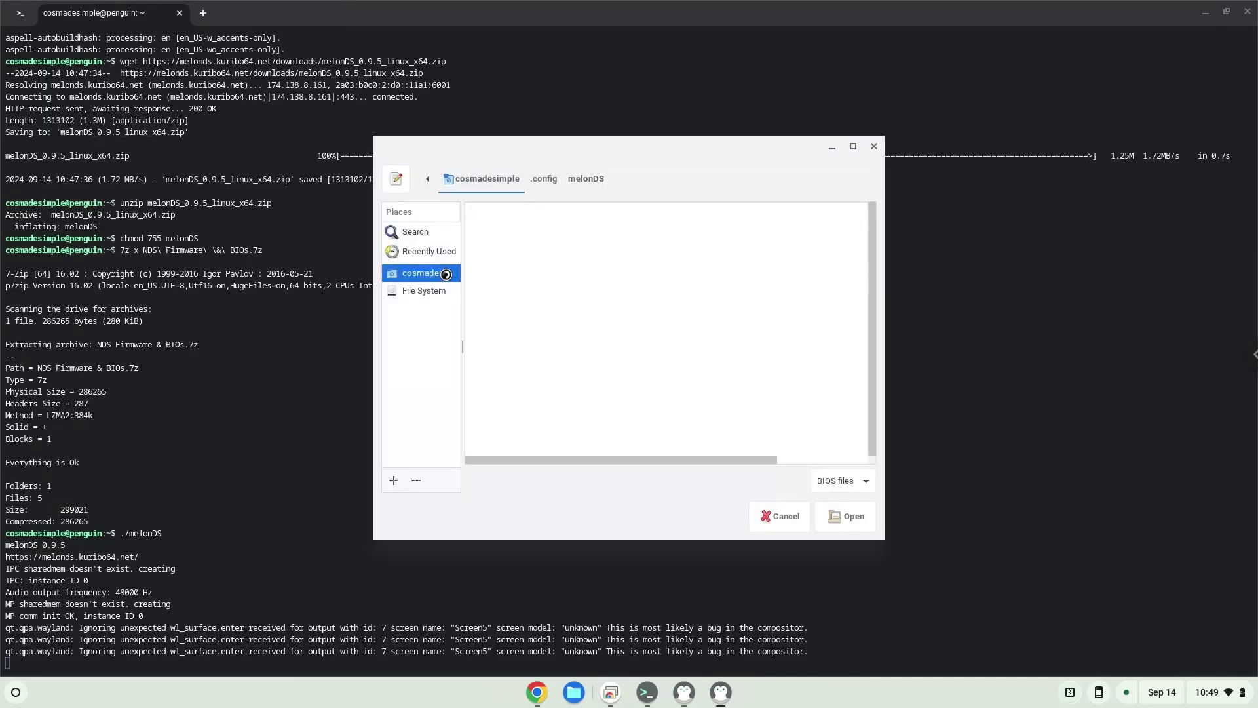
double_click(518, 232)
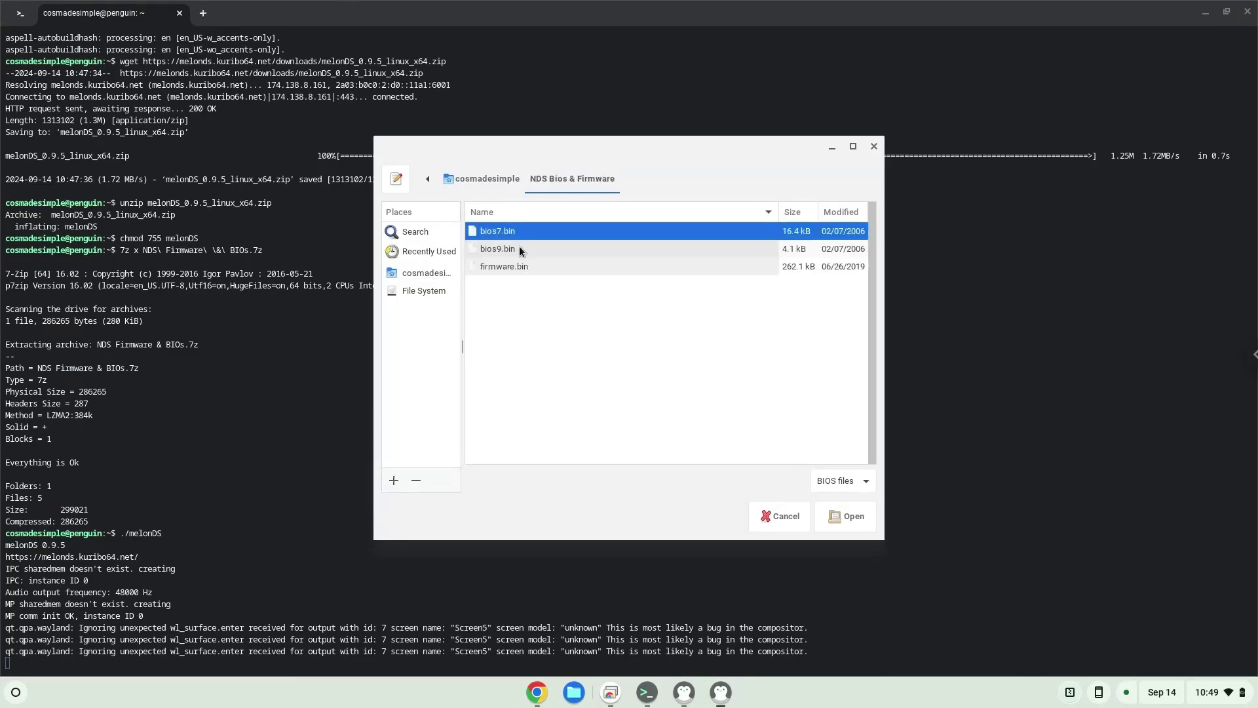
left_click(519, 248)
double_click(520, 249)
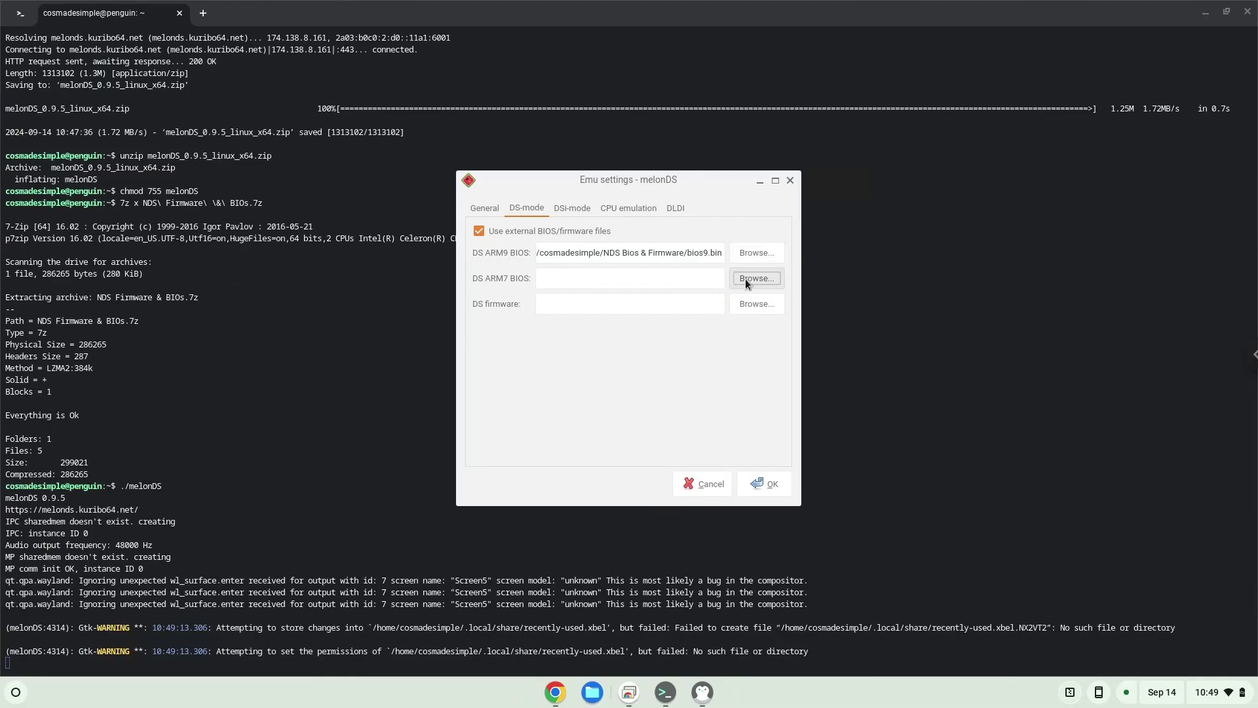
Step: Set the DS ARM7 BIOS to bios7.bin from the NDS Bios & Firmware folder
left_click(745, 278)
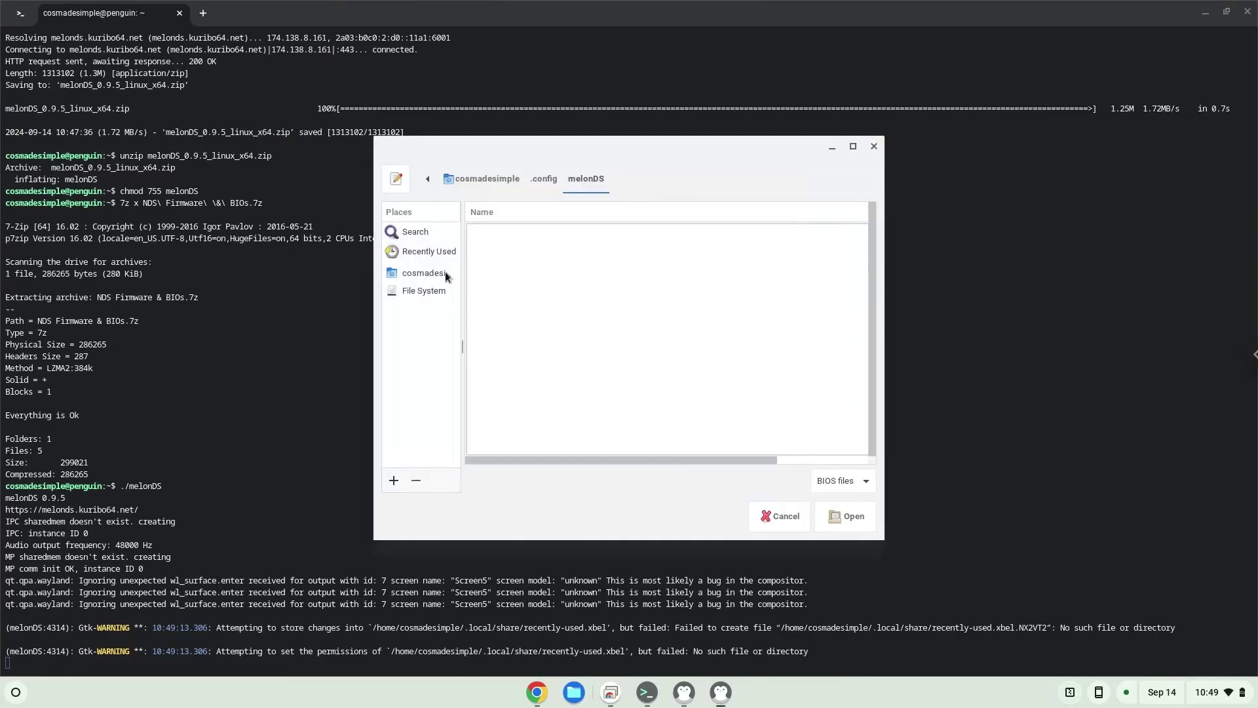
left_click(446, 271)
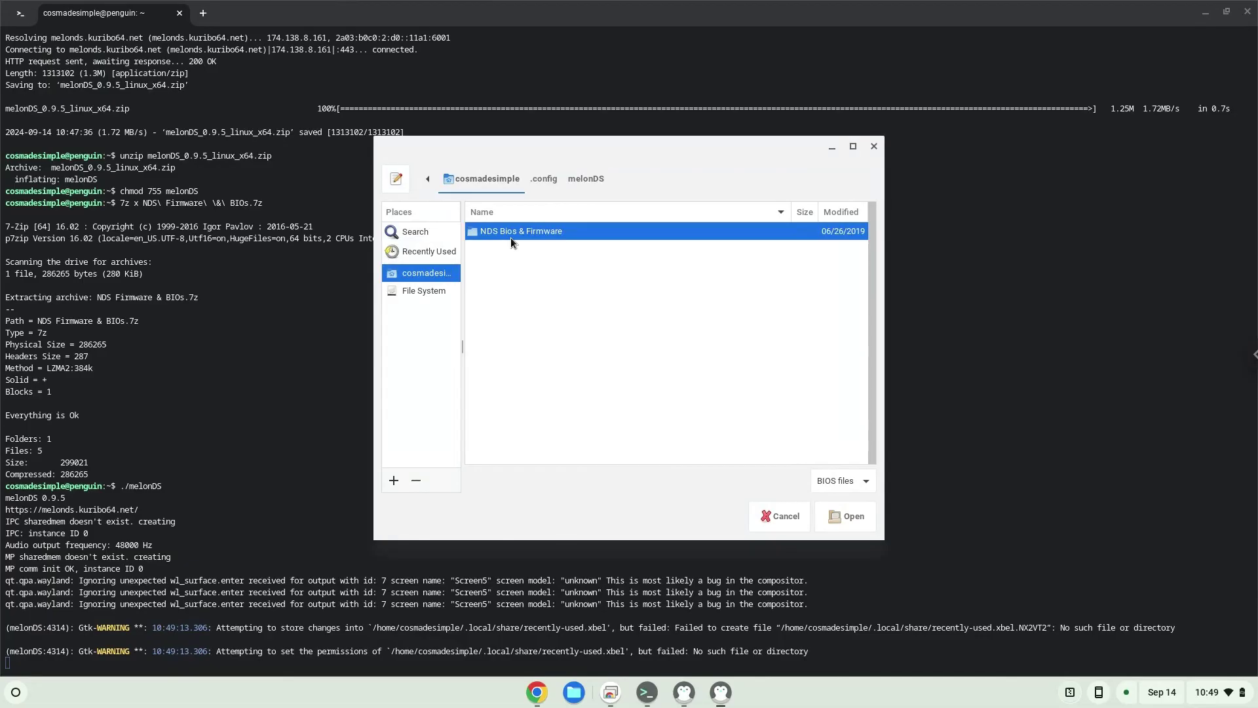
double_click(511, 233)
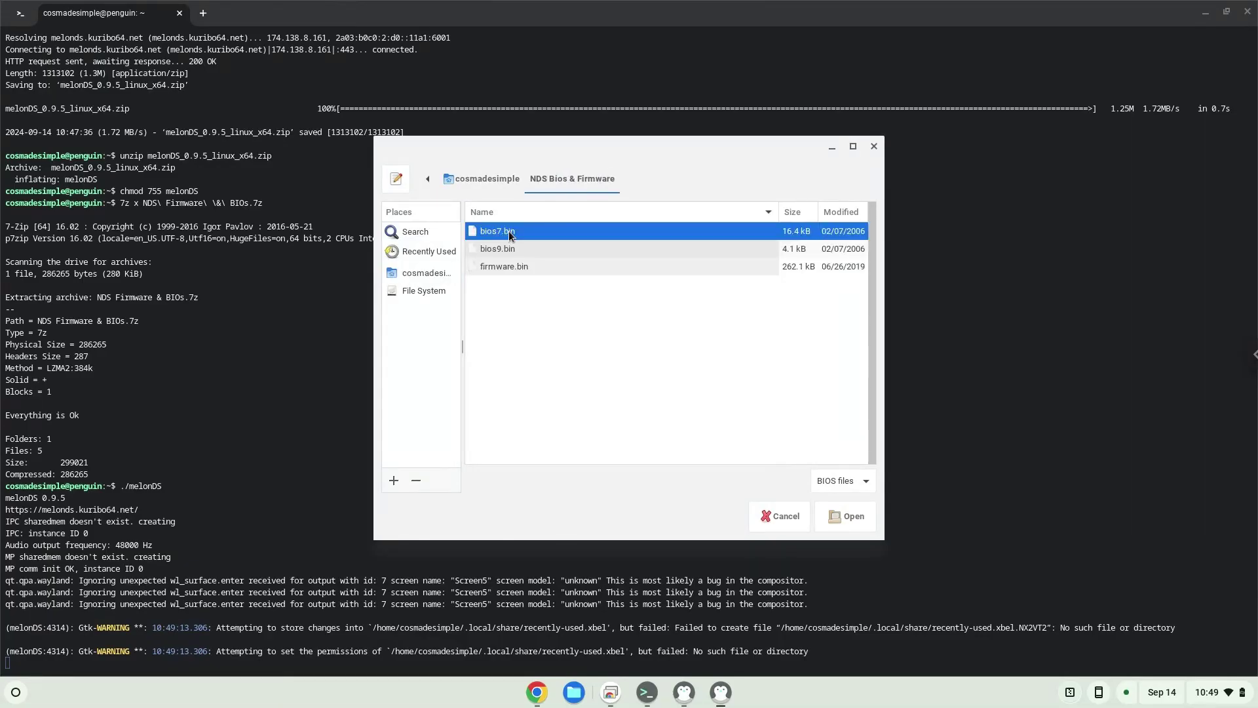
double_click(509, 232)
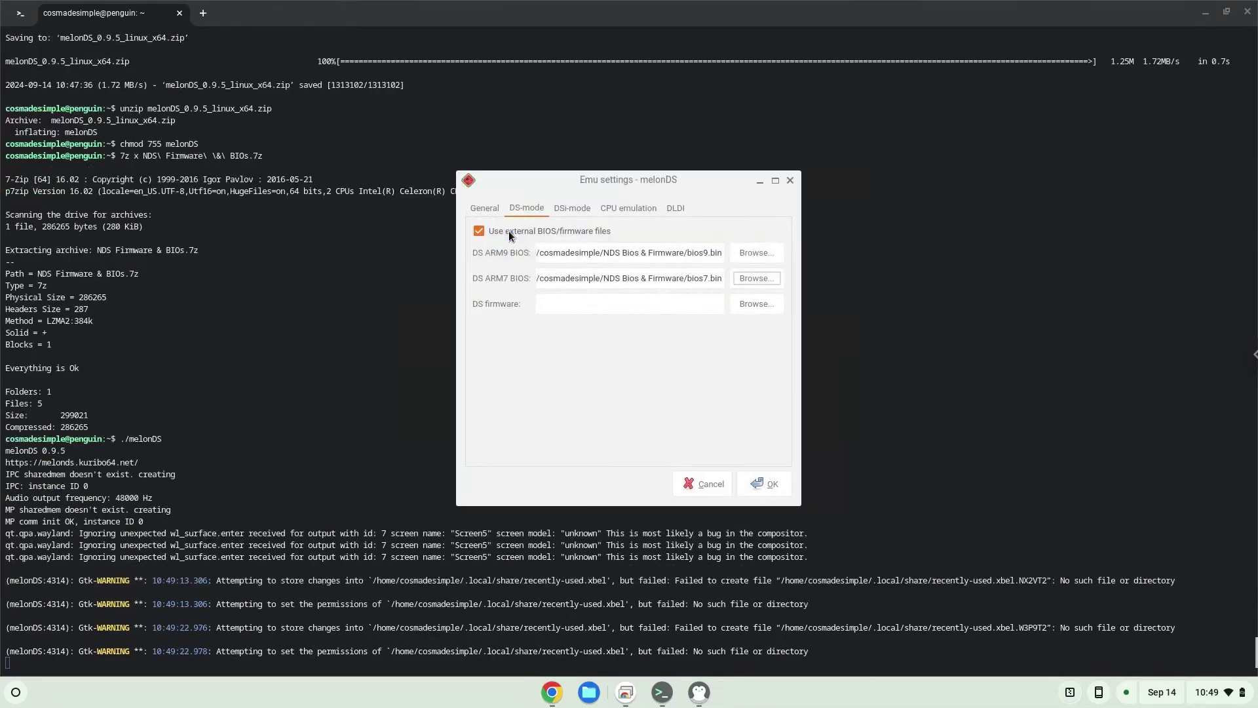
Step: Set the DS firmware to firmware.bin and save the settings with OK
left_click(755, 307)
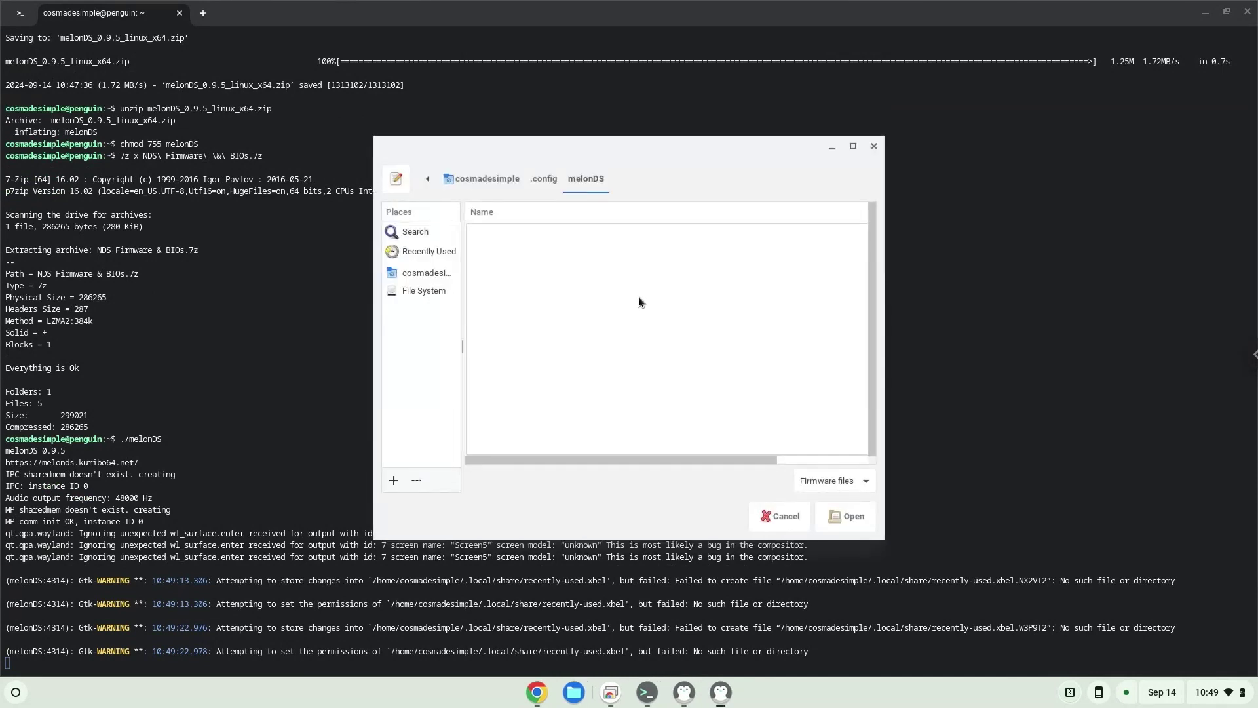
left_click(435, 273)
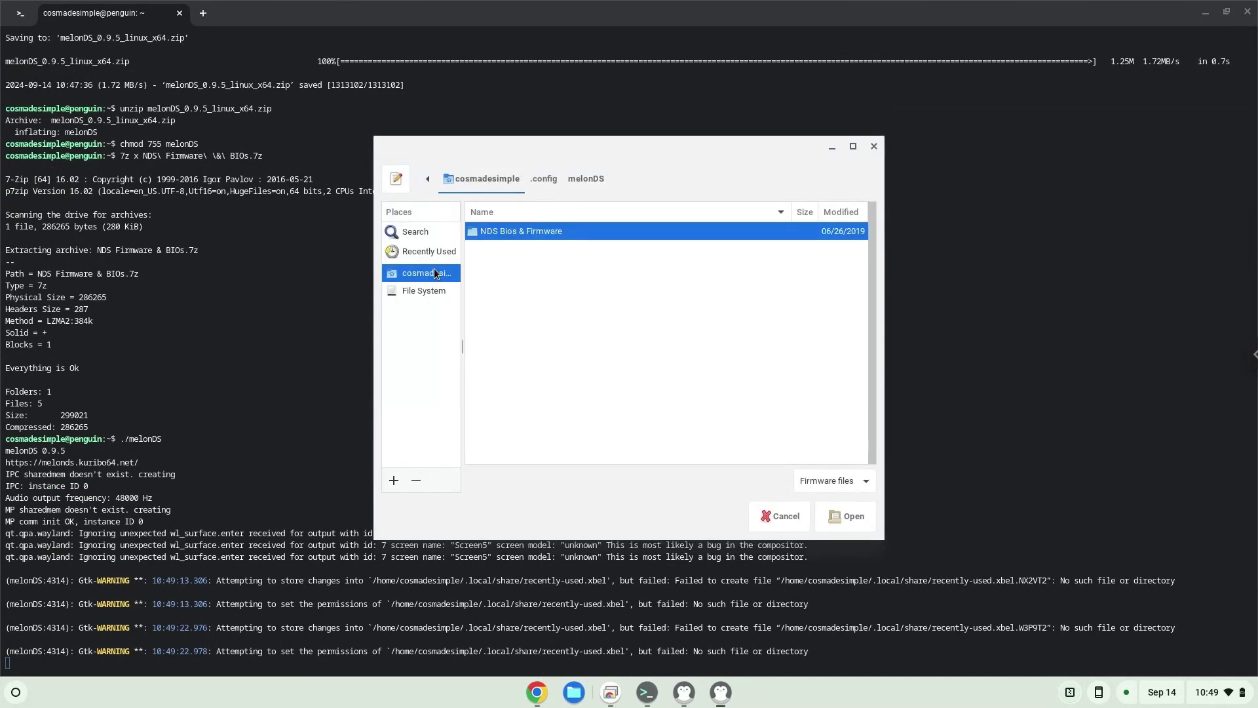
double_click(508, 231)
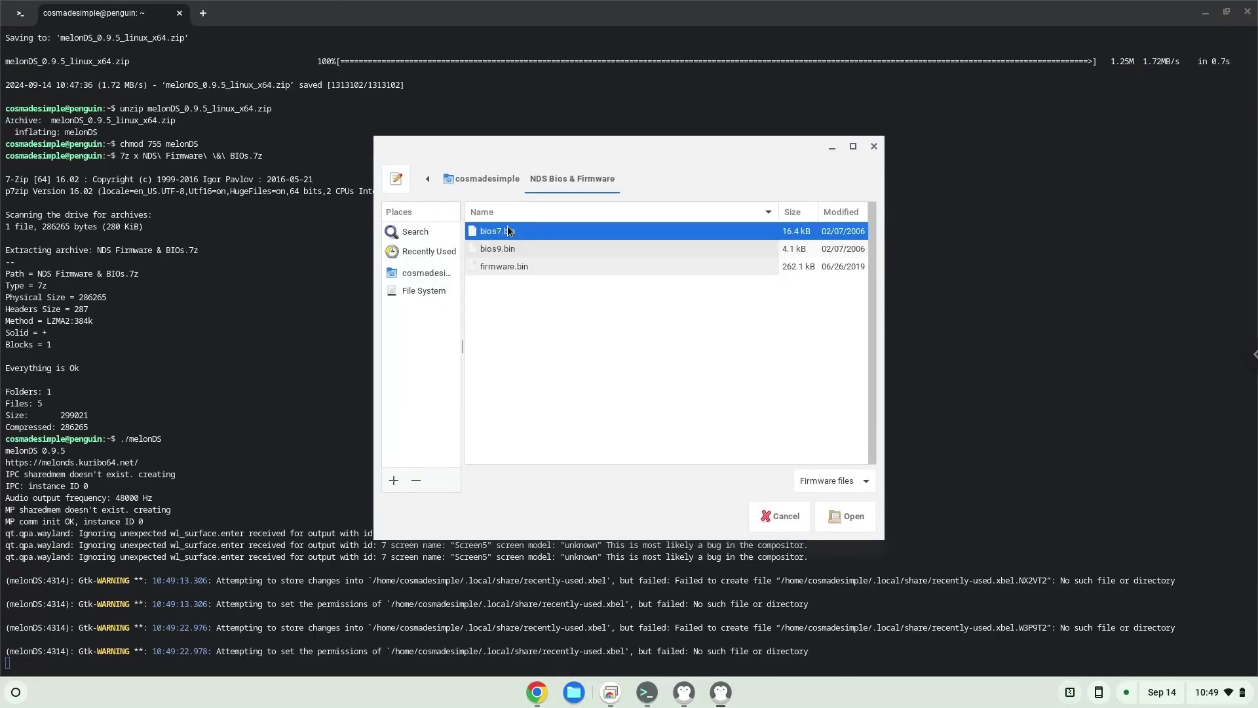
double_click(517, 265)
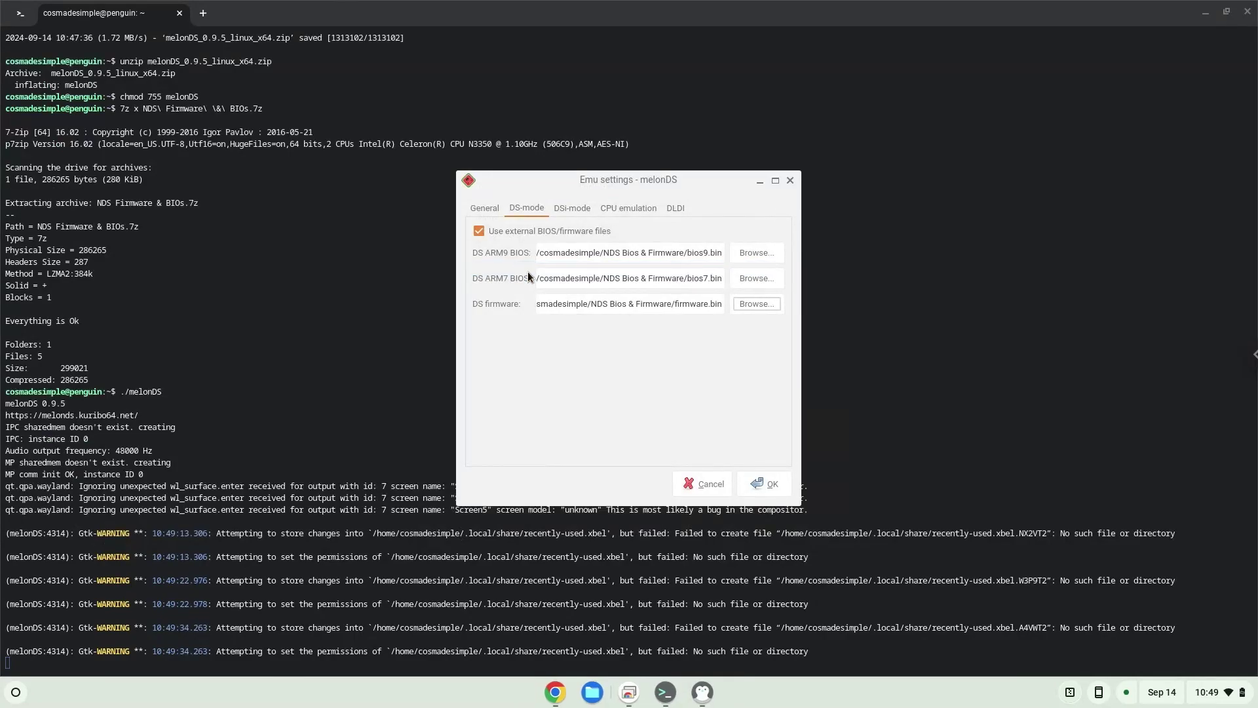
left_click(753, 482)
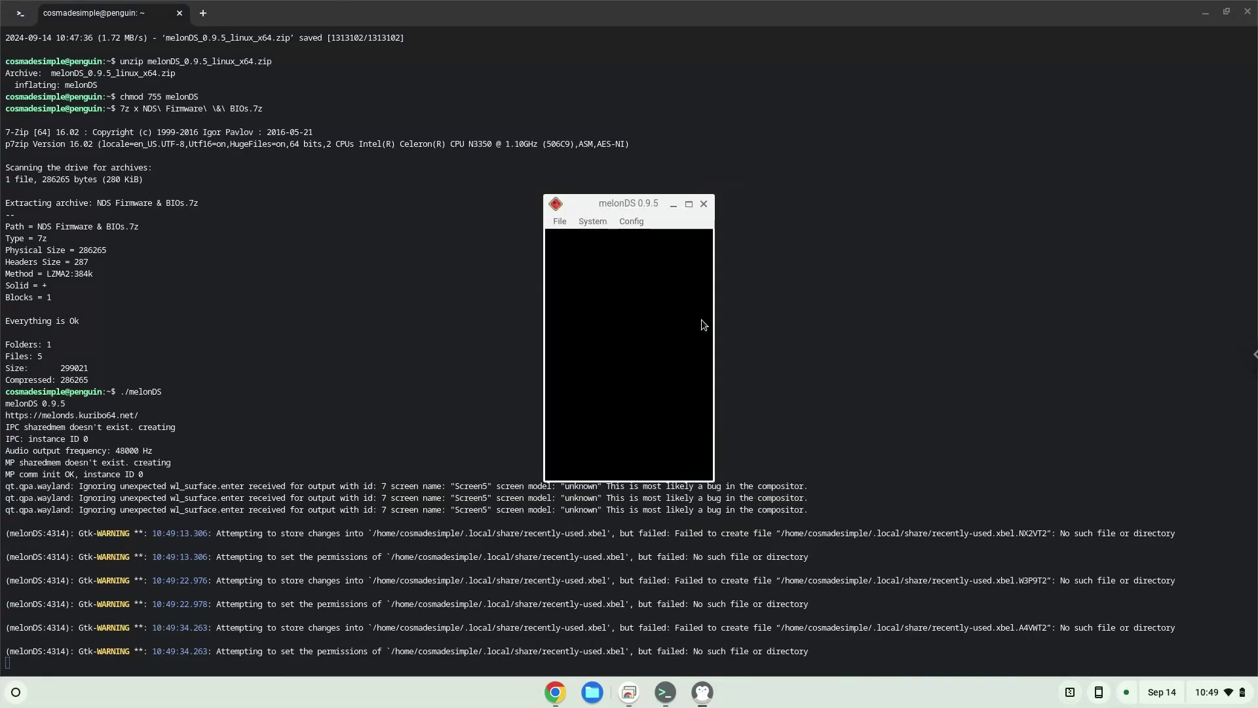
Step: Close melonDS and paste the kmenuedit command from the Google Docs notes into the terminal
left_click(705, 204)
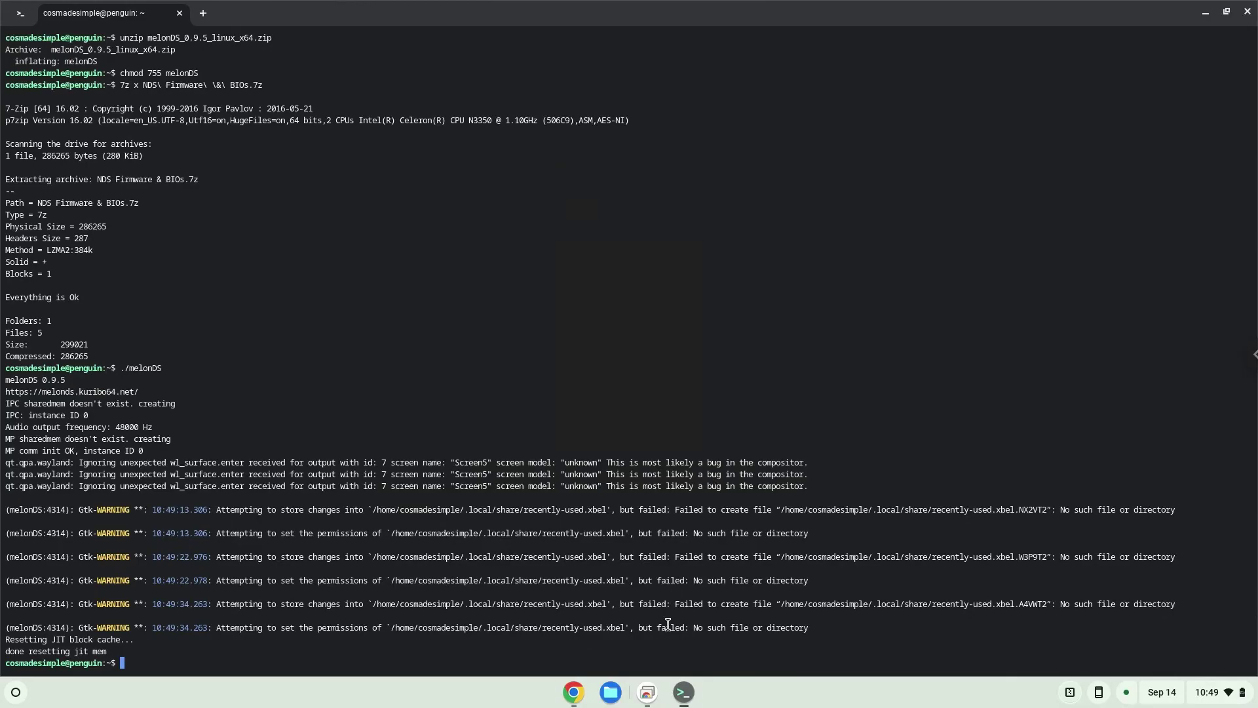
left_click(573, 694)
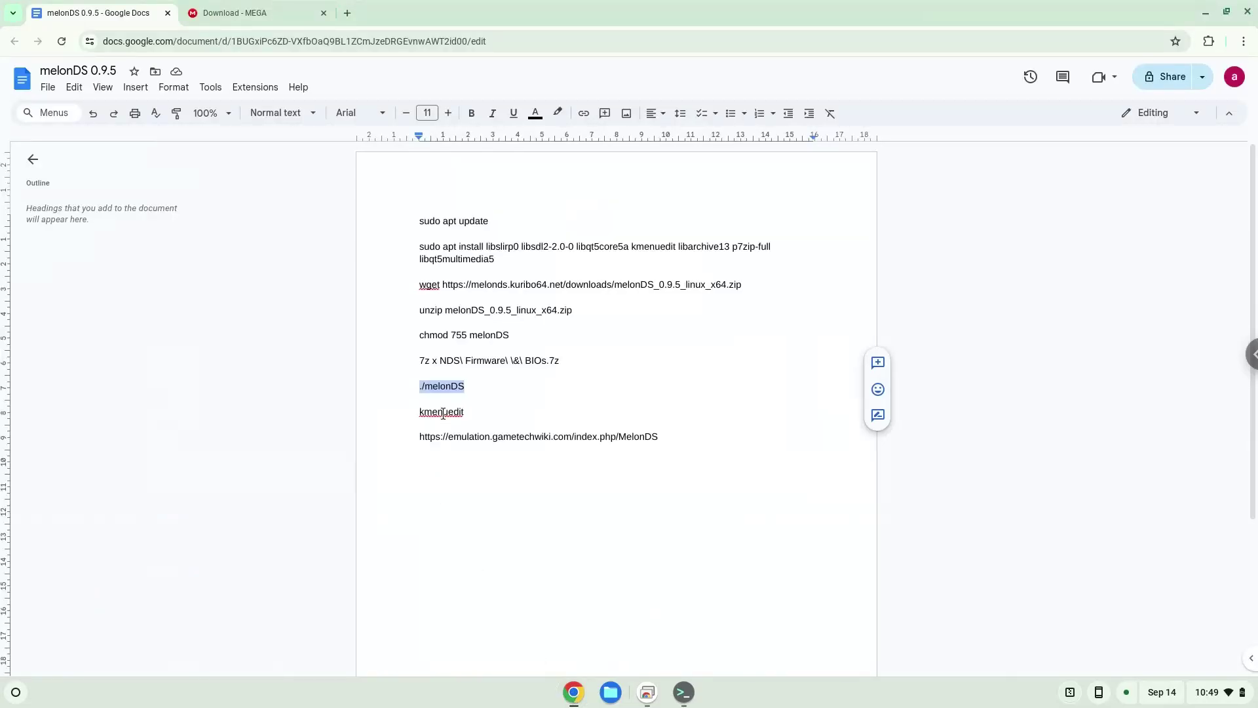
double_click(443, 413)
right_click(442, 412)
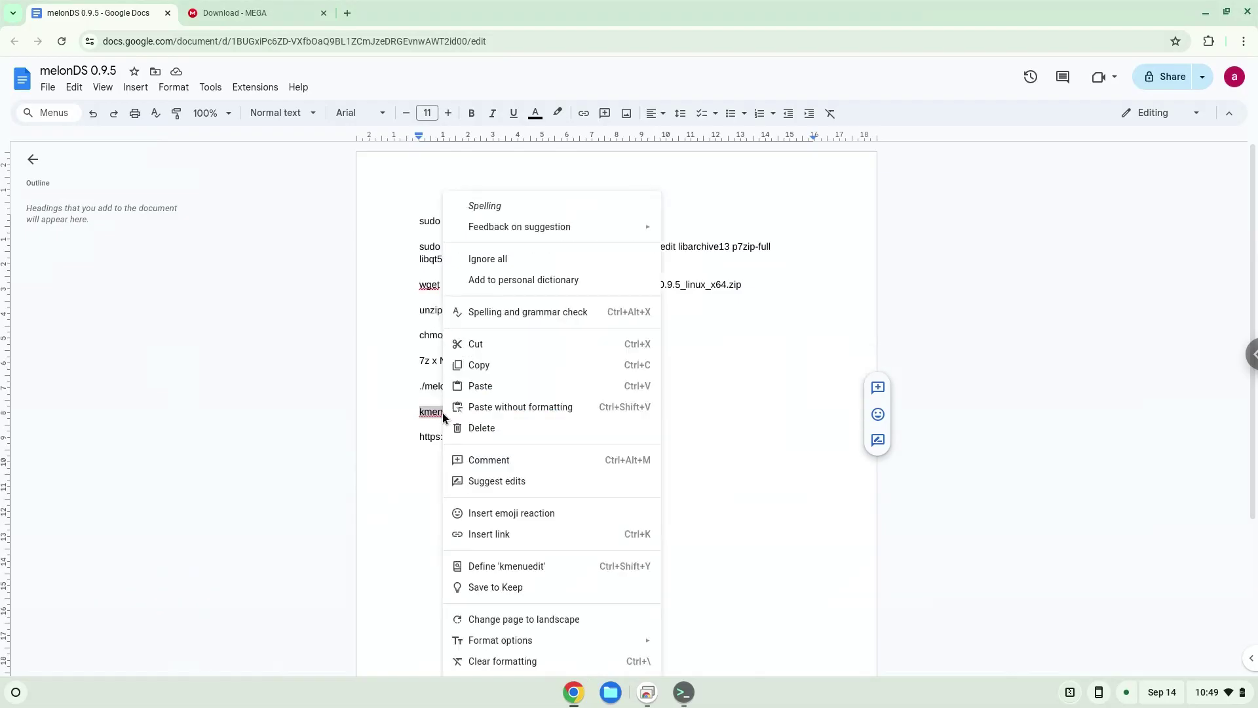
left_click(481, 365)
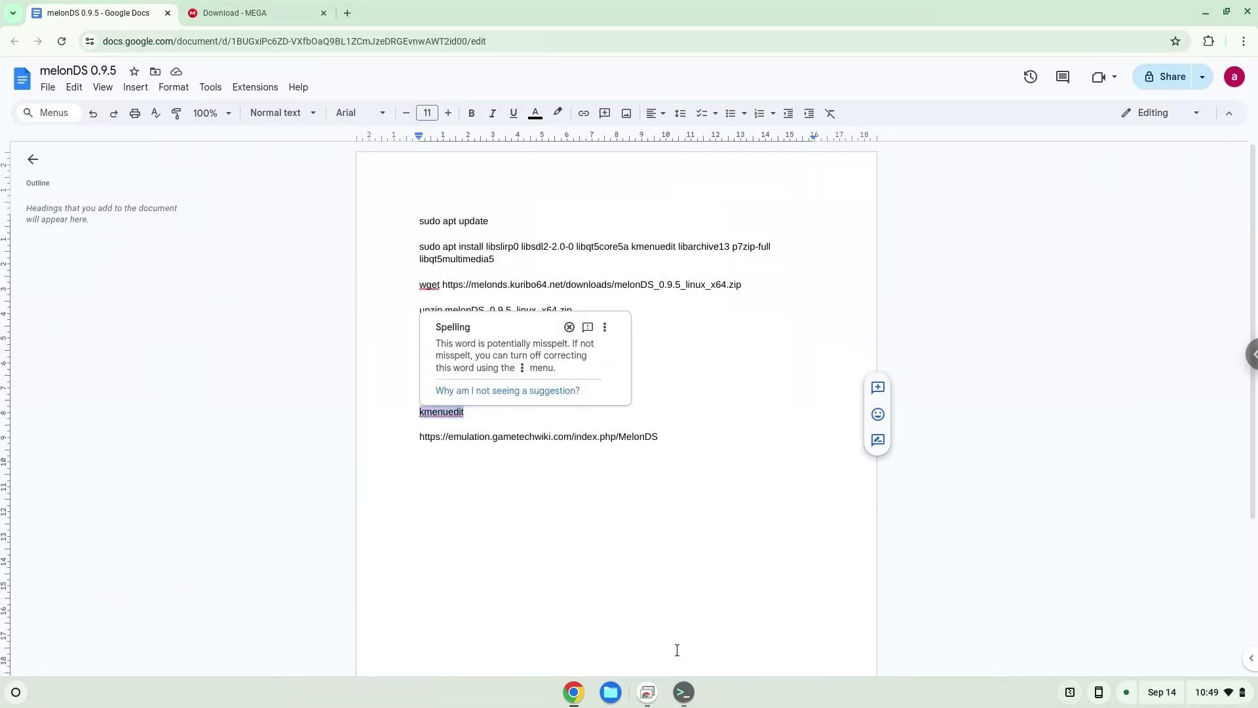
left_click(684, 693)
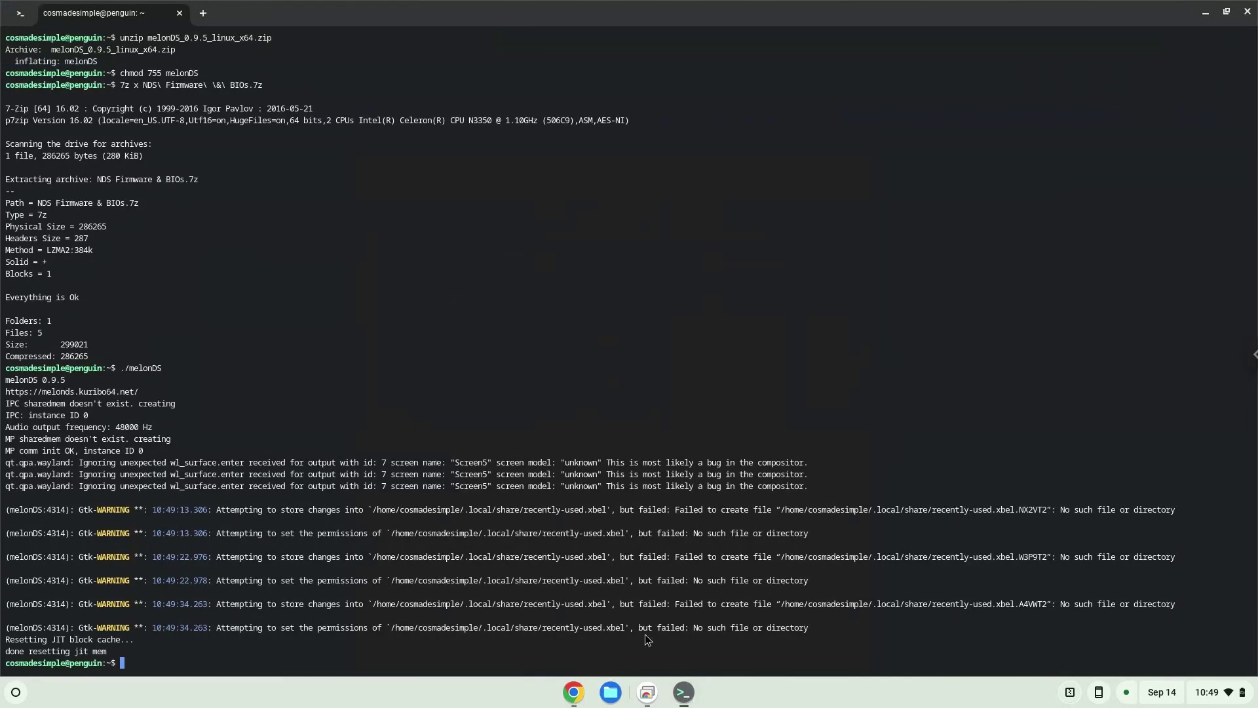
right_click(603, 569)
Step: Run kmenuedit and create a new menu item named MelonDS in the Games category
key("Return")
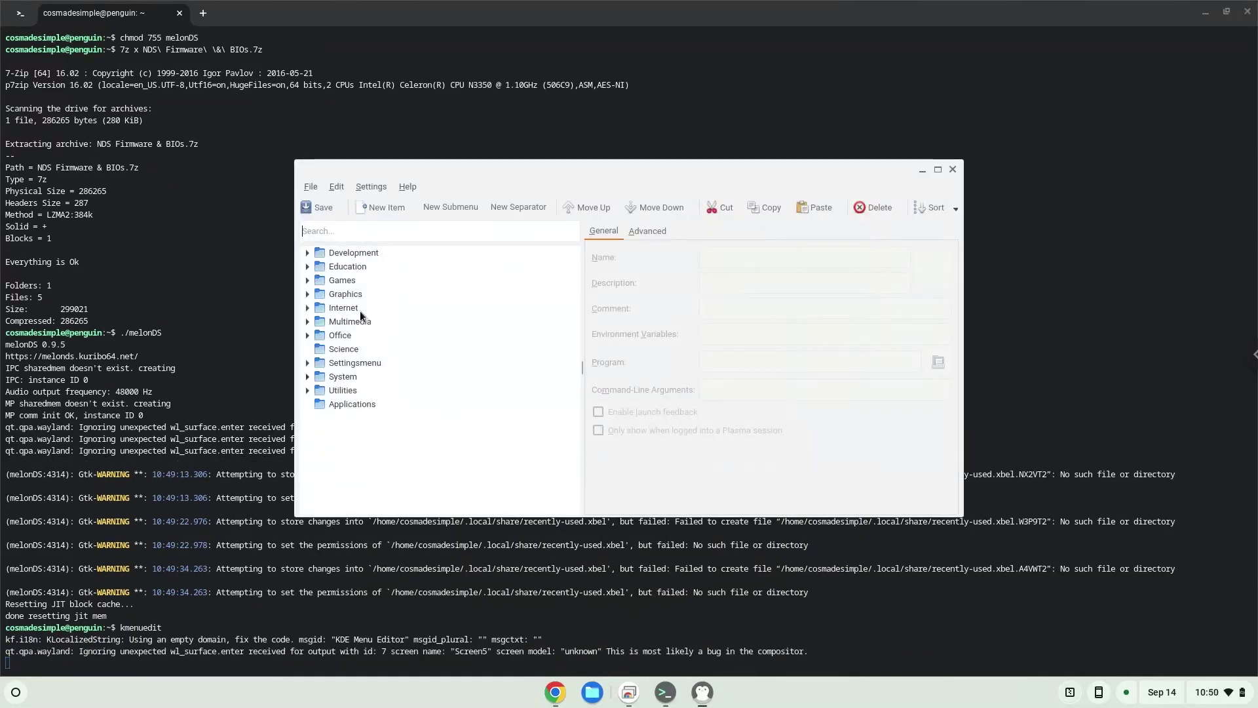
left_click(339, 279)
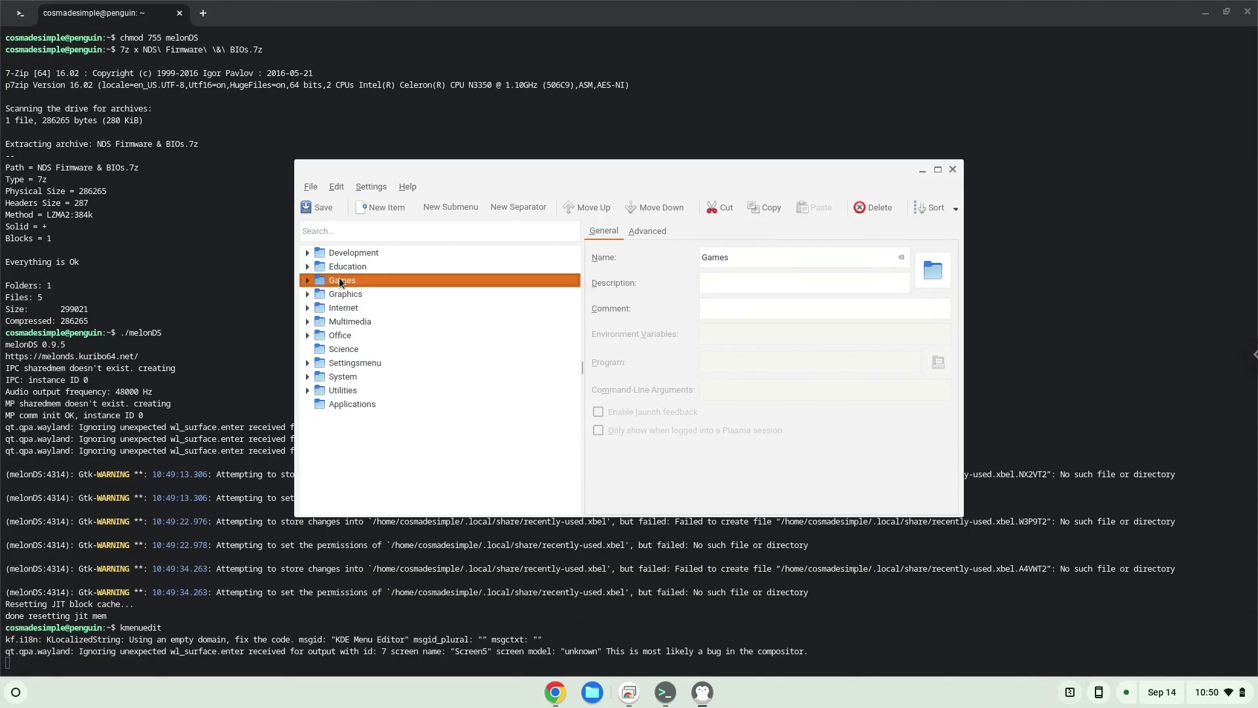
left_click(380, 207)
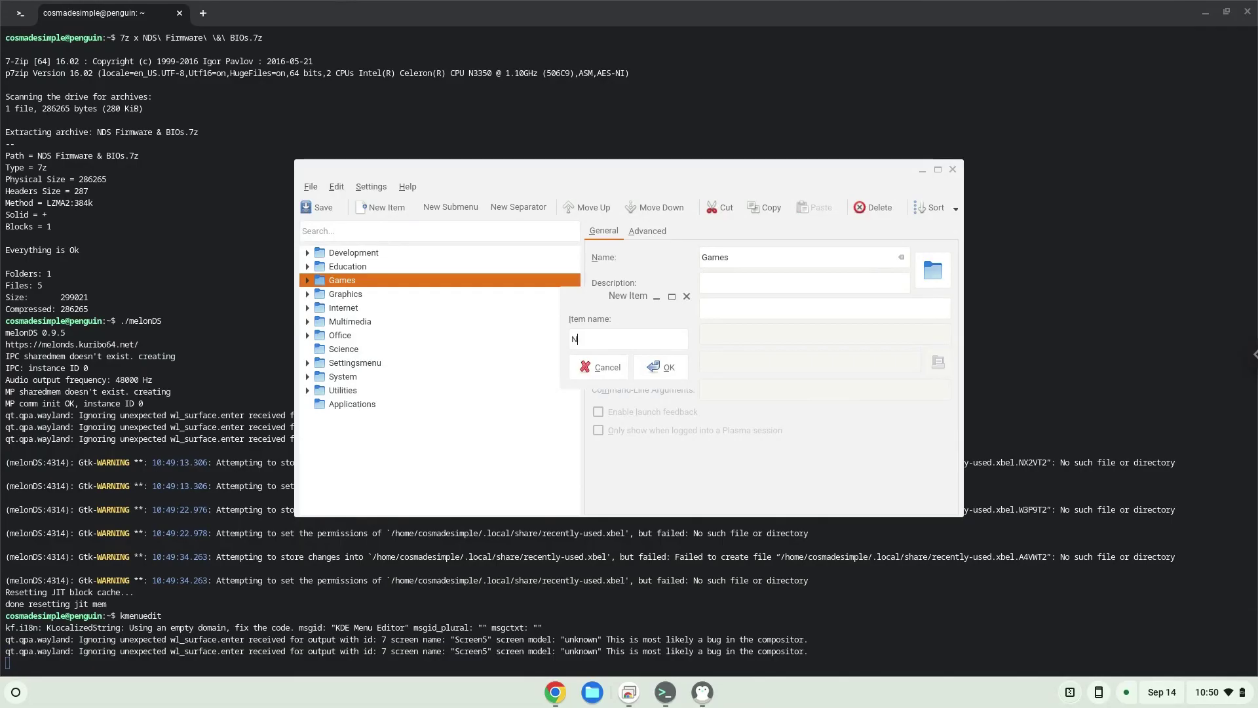
type("MelonDS")
left_click(659, 368)
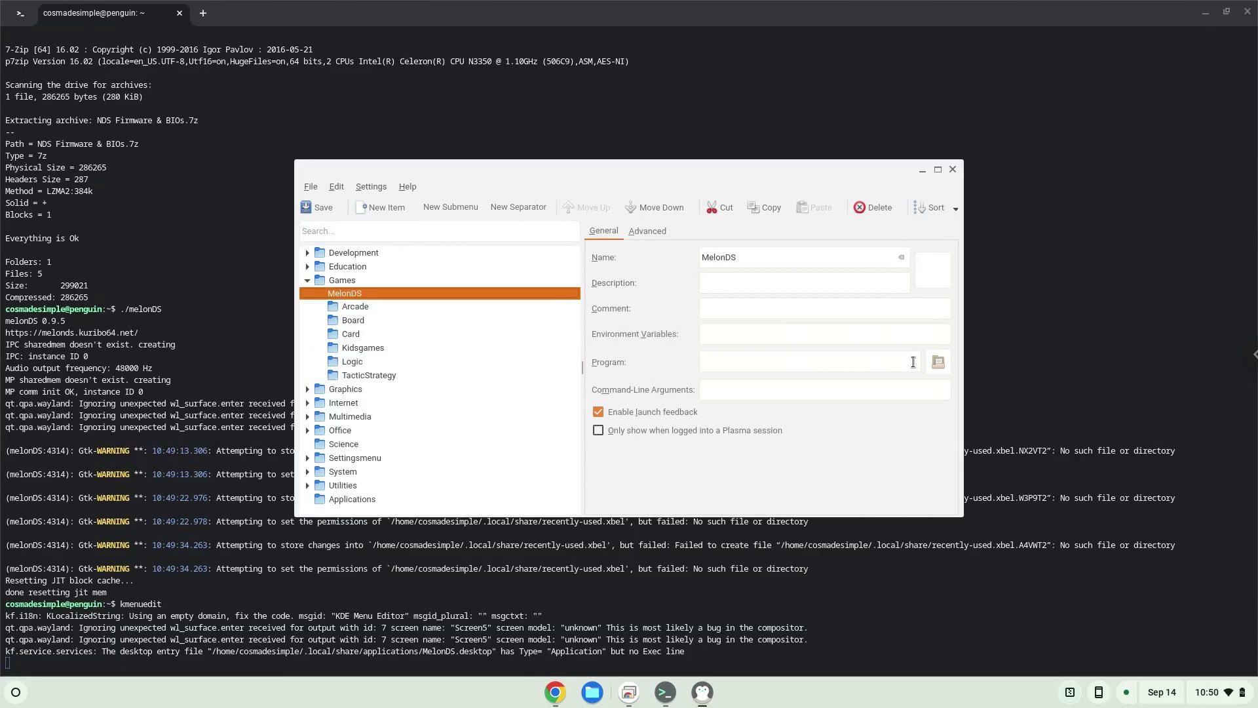
Step: Set the MelonDS entry's program to the home-folder melonDS binary, save, and close the editor
left_click(937, 363)
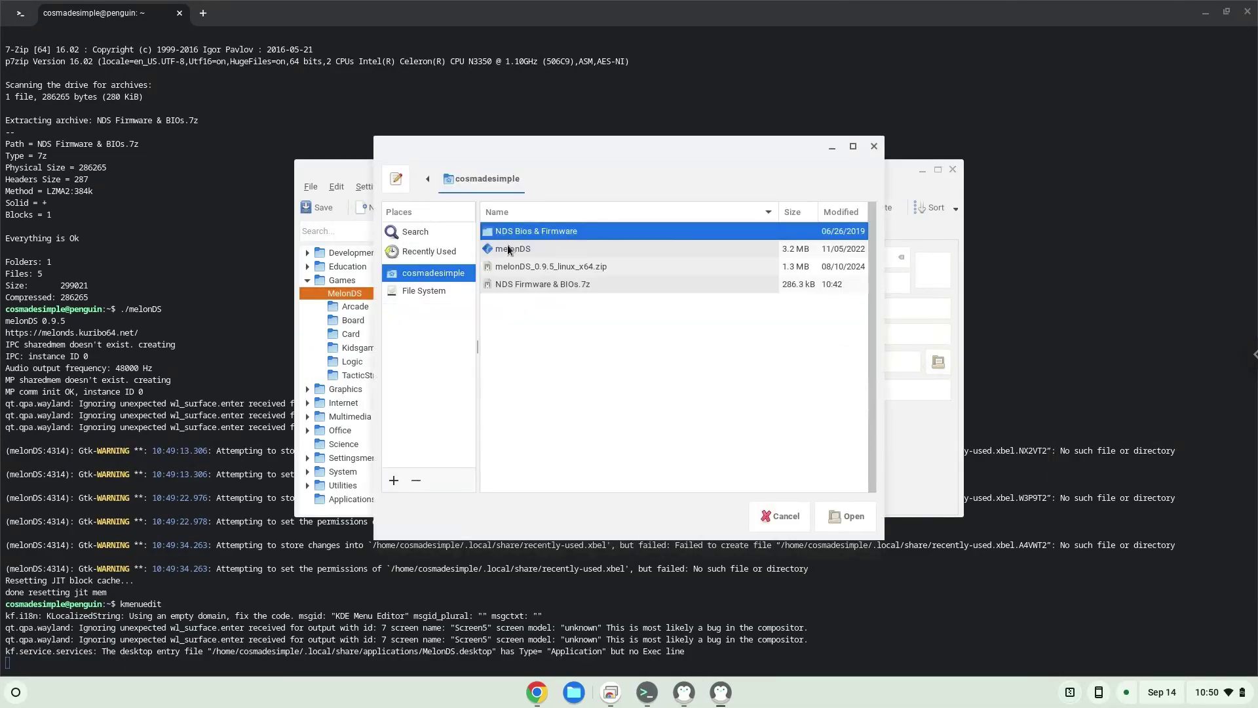
left_click(508, 249)
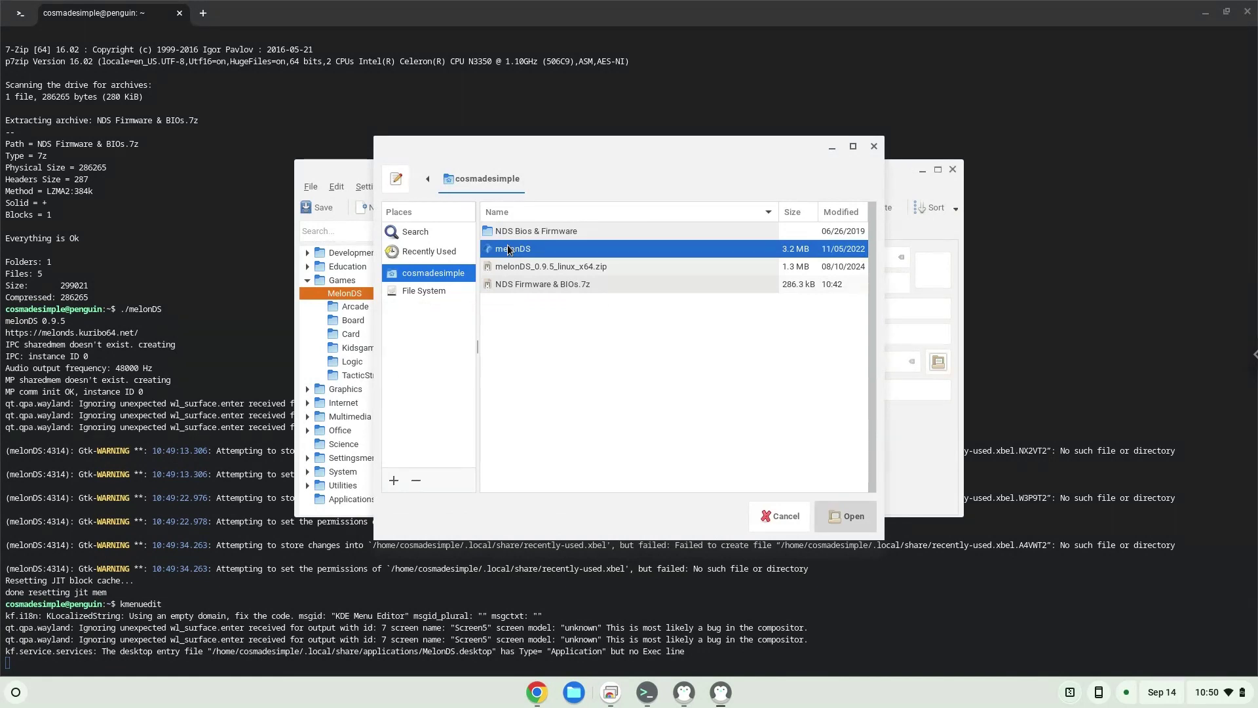
double_click(509, 249)
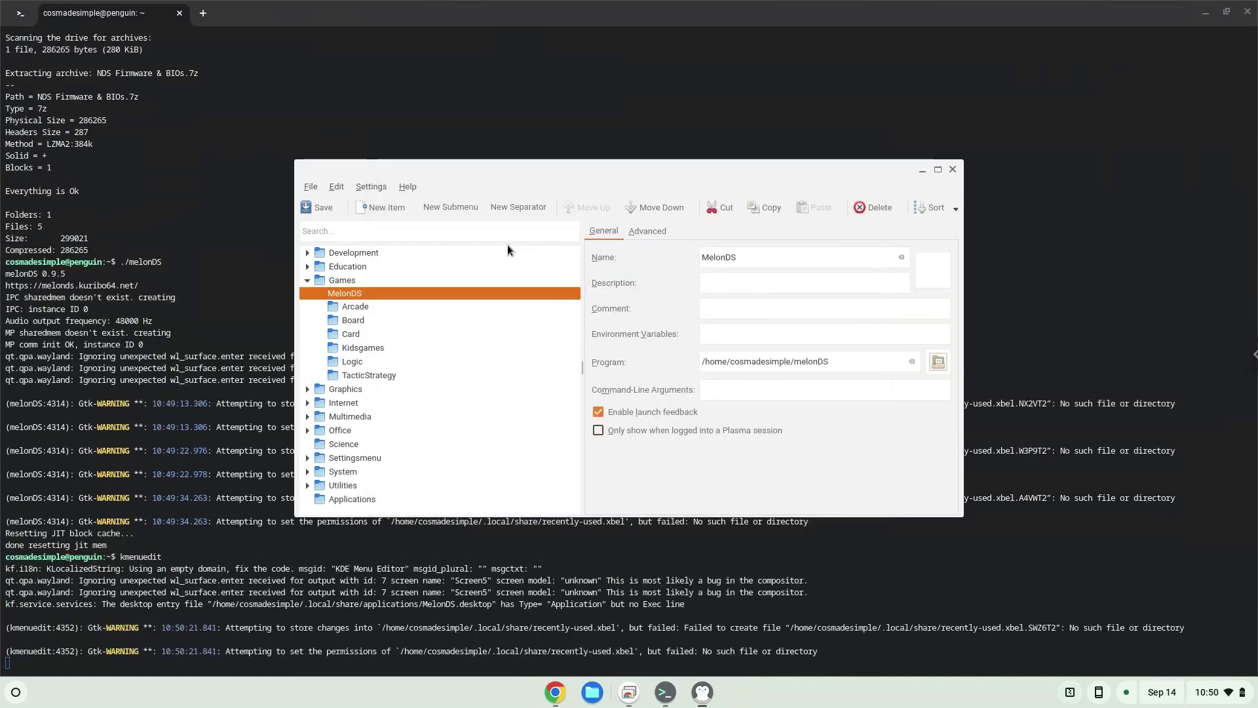
left_click(312, 213)
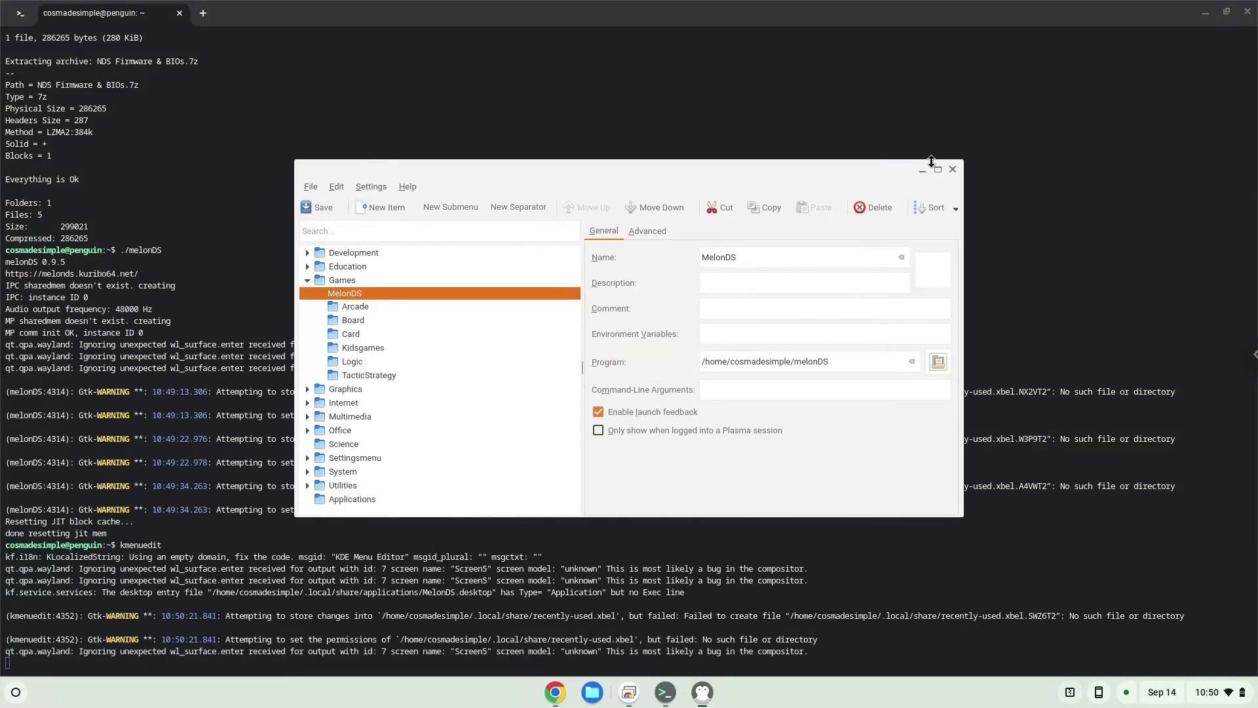
left_click(952, 170)
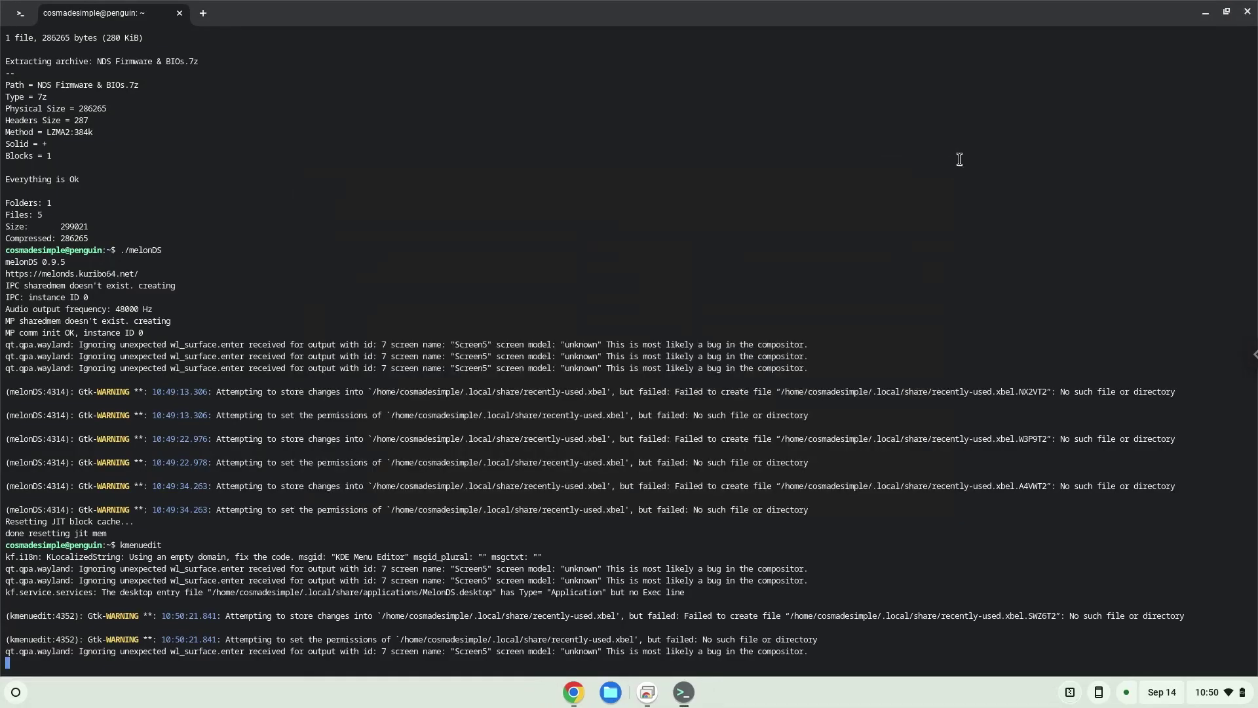
Step: Close the terminal, minimize Google Docs, and start MelonDS from the launcher's Linux apps folder
left_click(1248, 12)
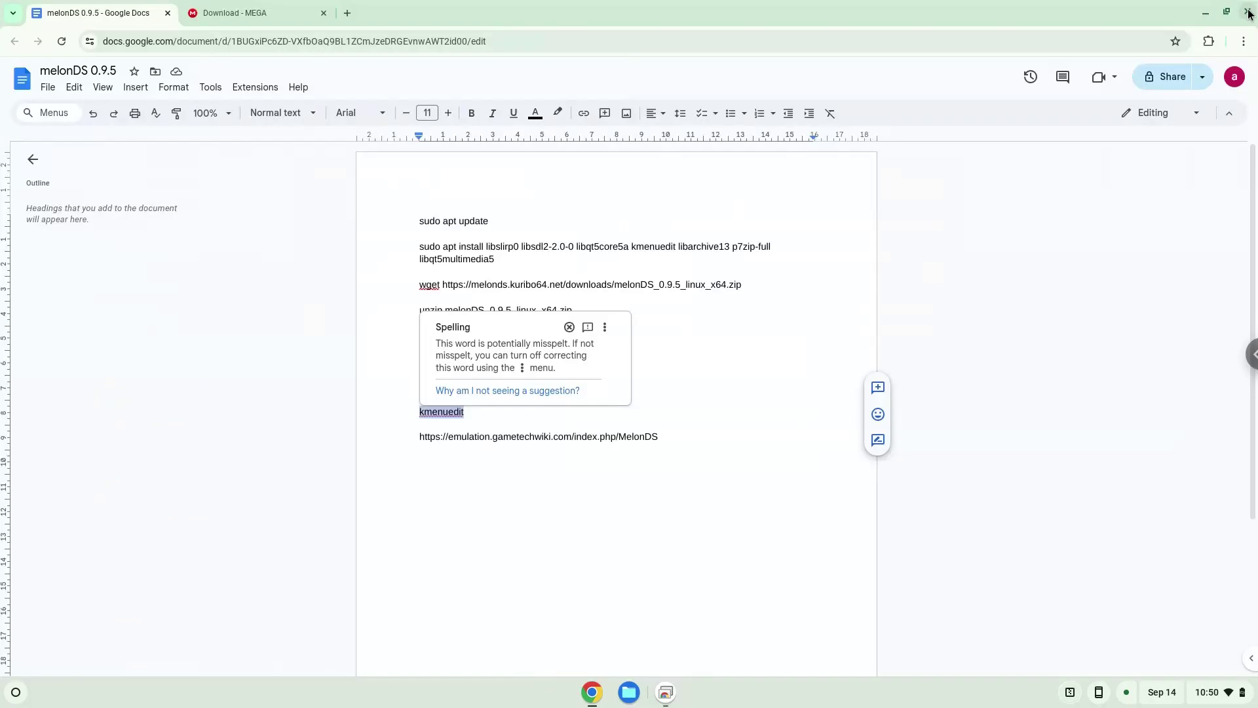
left_click(1207, 16)
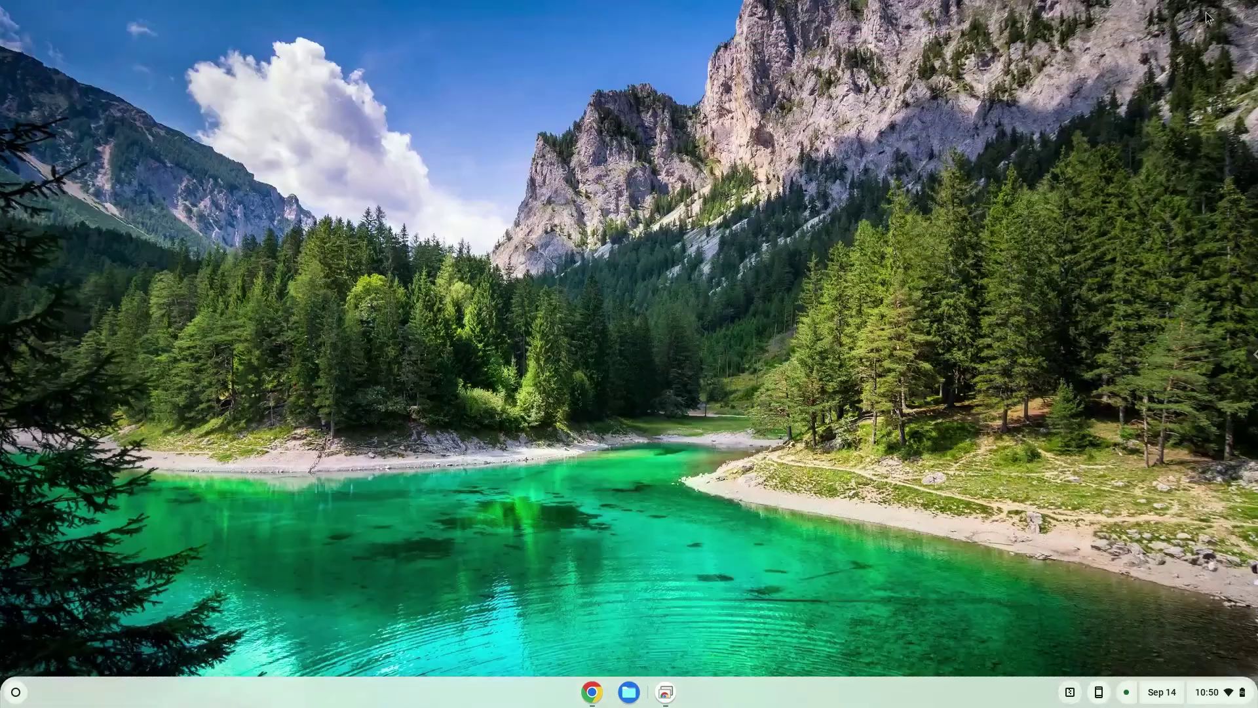
left_click(15, 692)
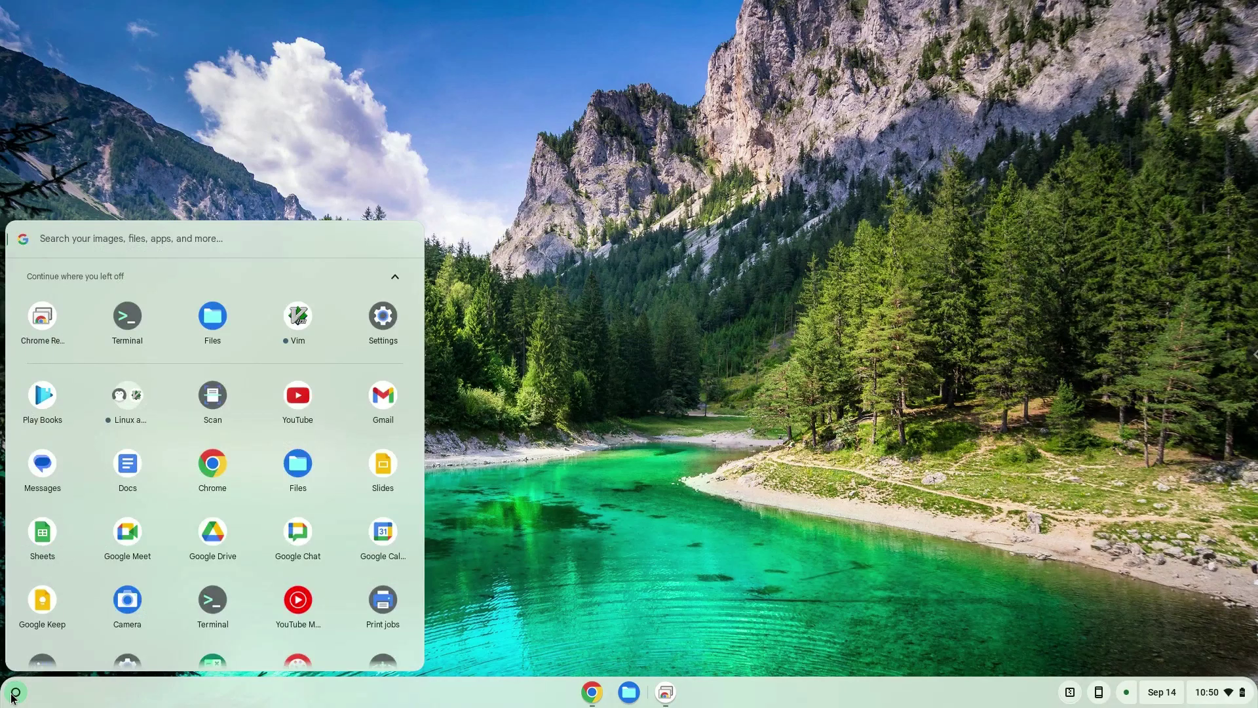
left_click(129, 400)
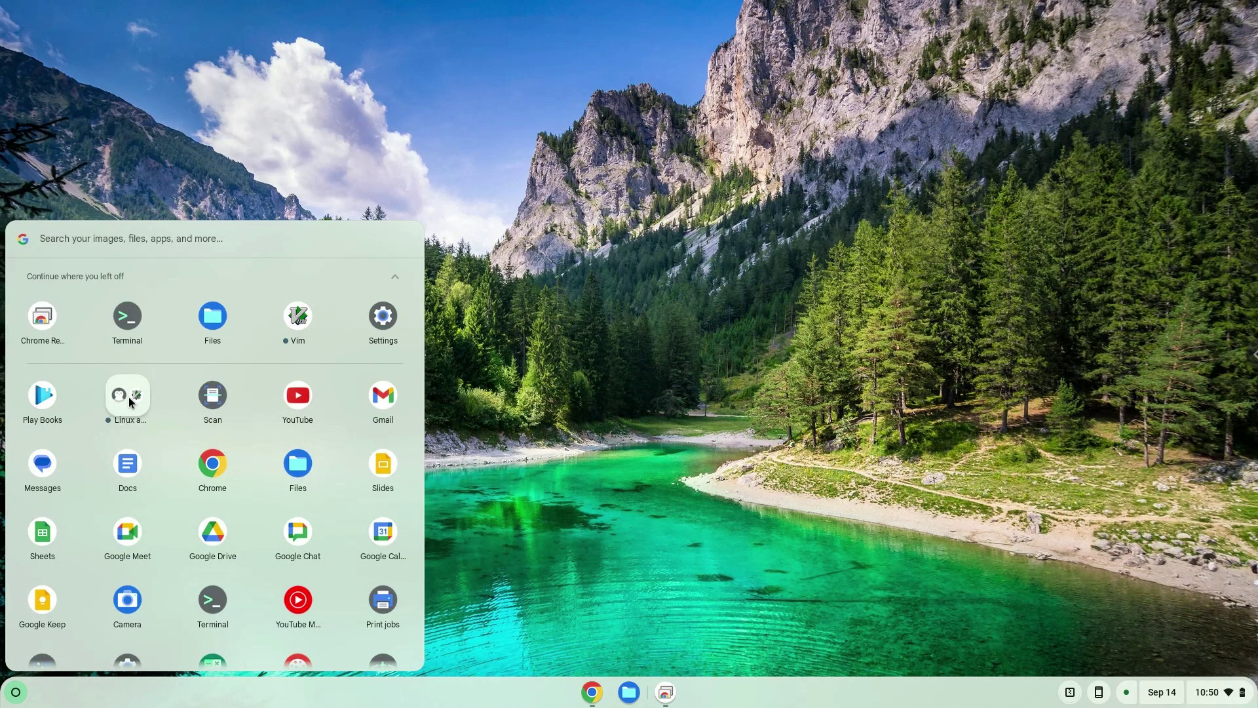
left_click(105, 376)
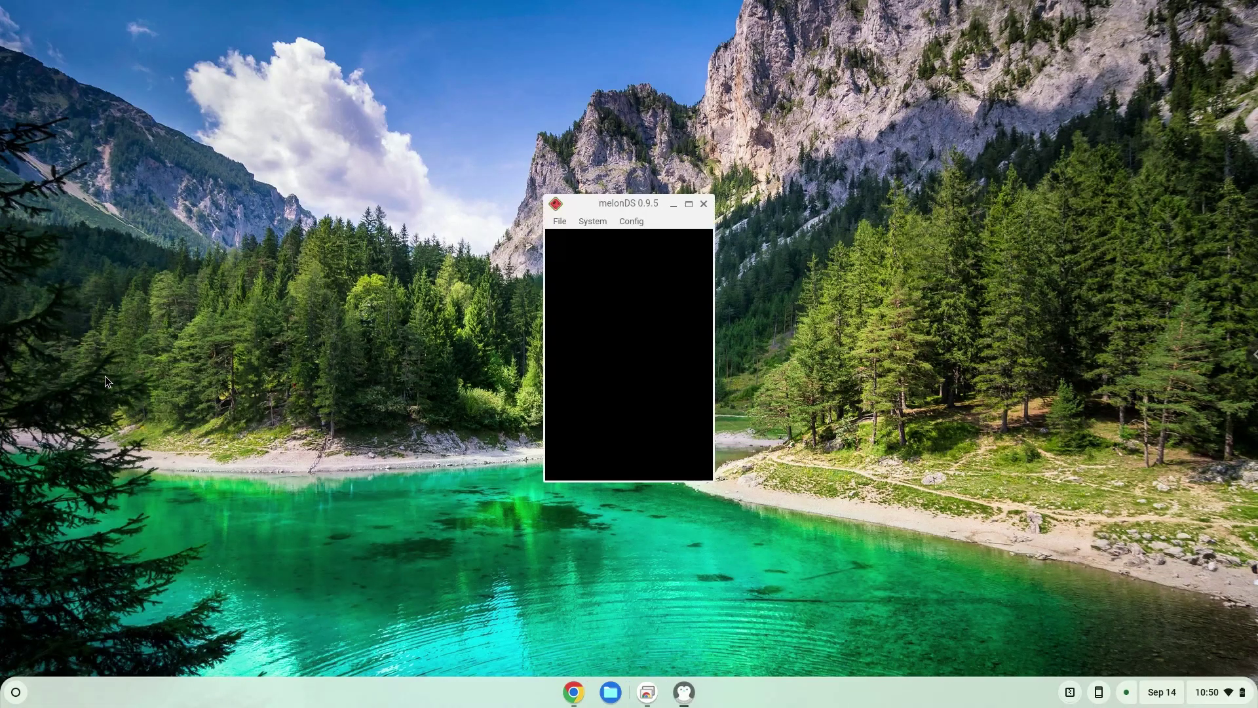
Step: Boot the DS firmware via File > Boot firmware and maximize the melonDS window
left_click(566, 221)
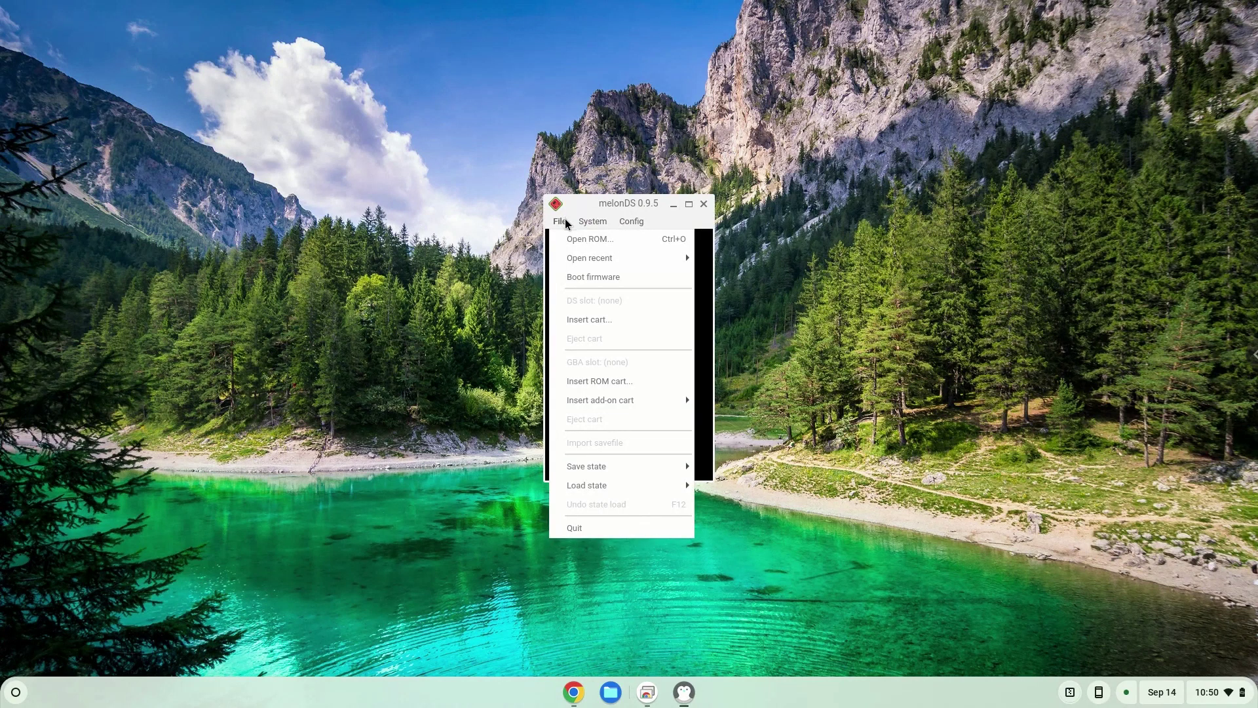
left_click(583, 277)
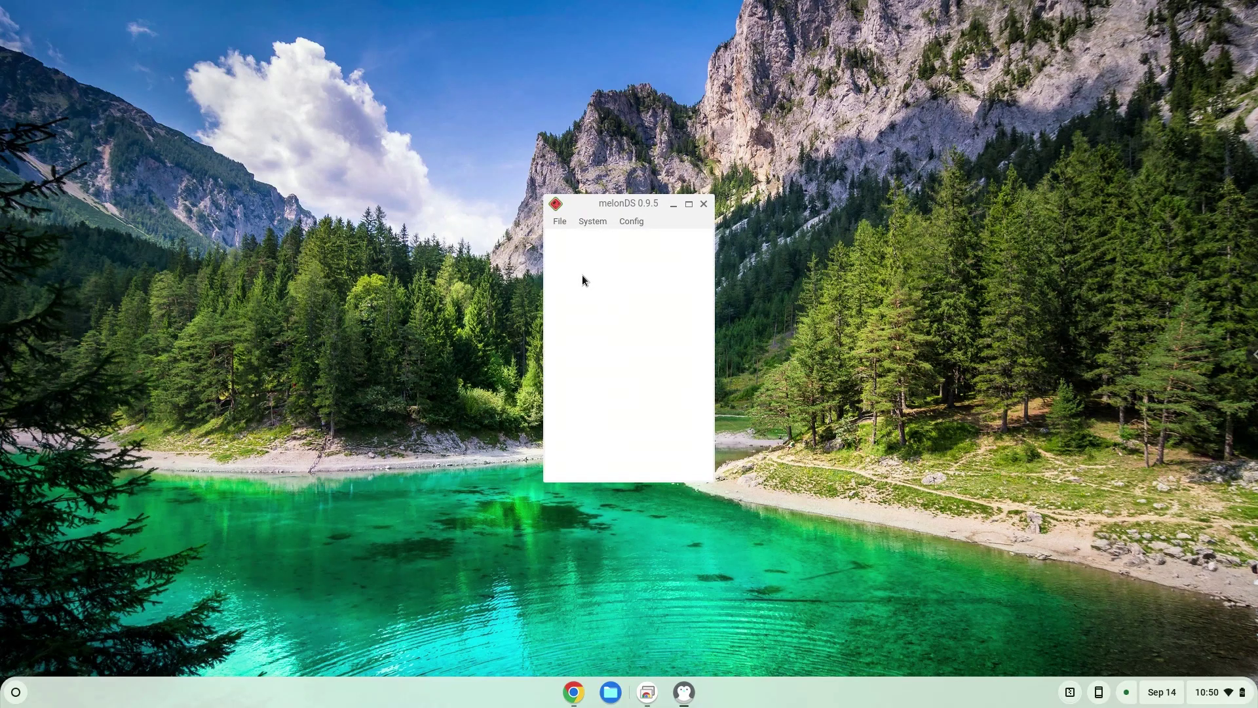
left_click(688, 205)
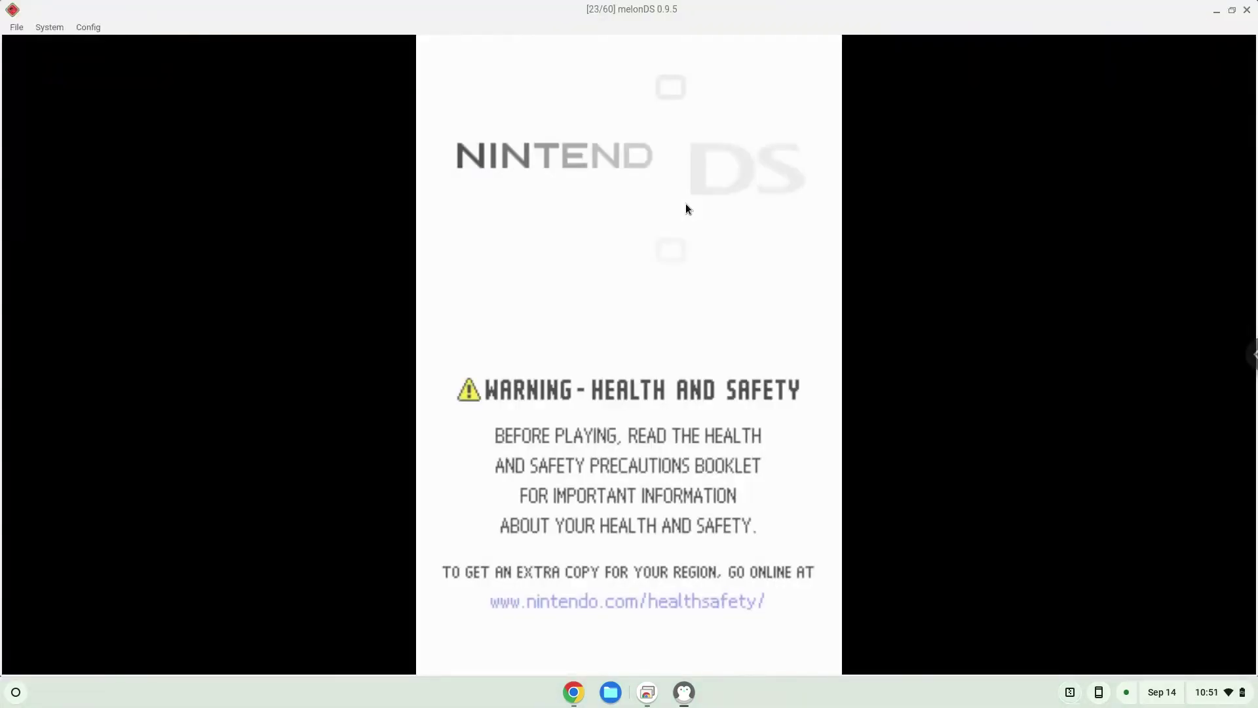